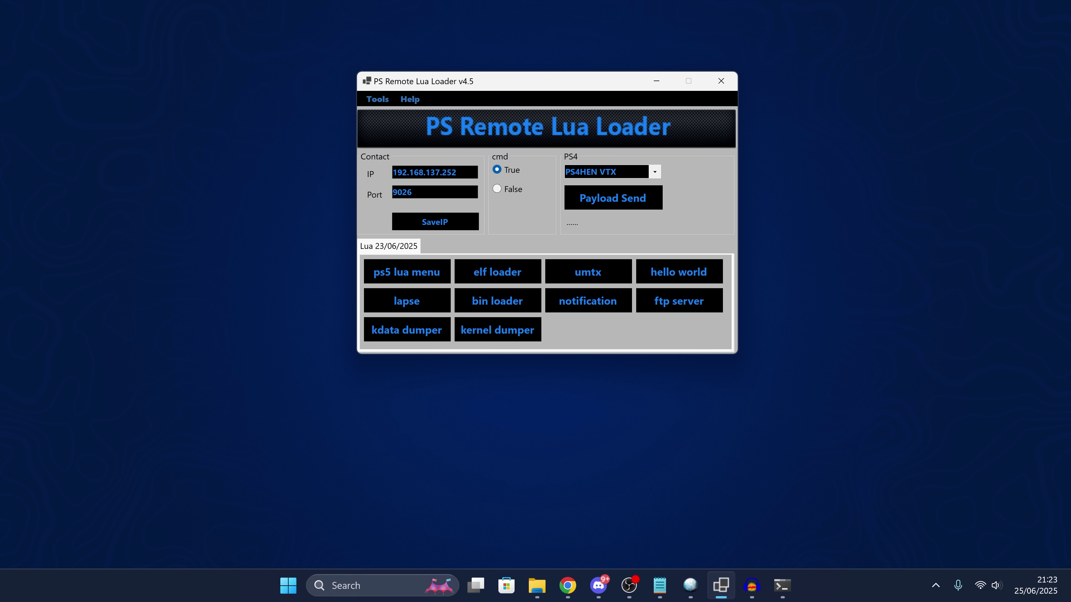
Step: Switch to NetCat GUI for injecting the hen-1200-1202.bin payload
left_click(691, 586)
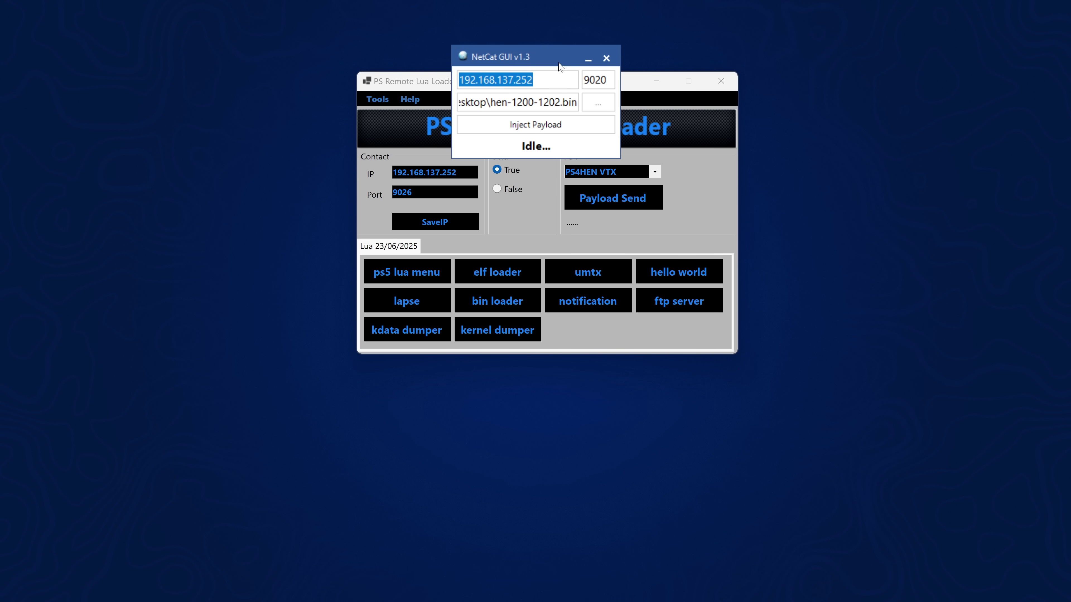
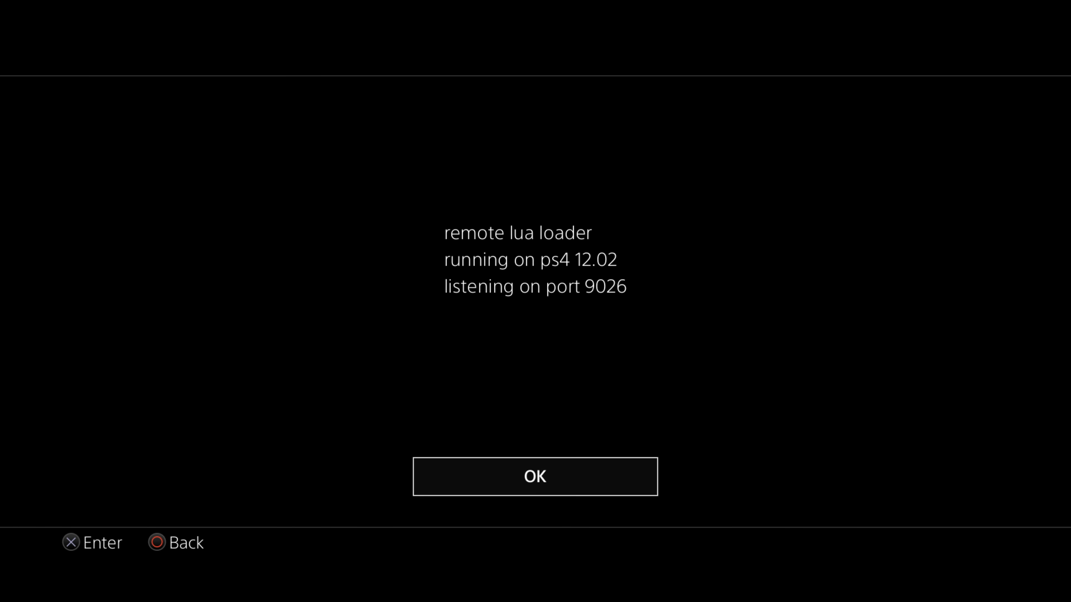
Step: On the PS4, dismiss the remote lua loader message and close the ハミダシクリエイティブ application
key("Return")
key("Right")
key("Left")
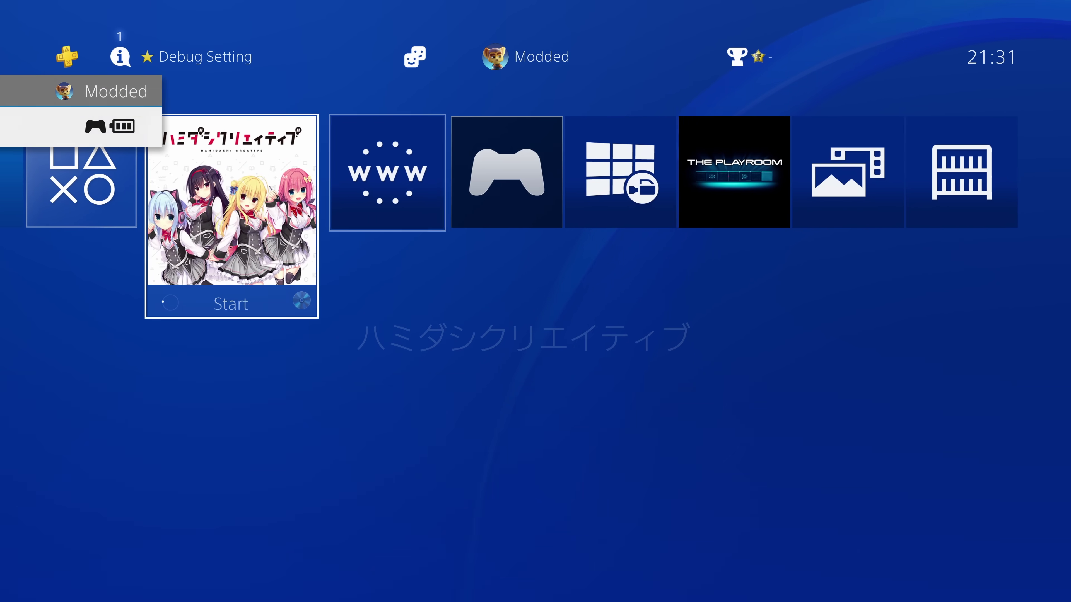
key("Menu")
key("Down")
key("Down")
key("Up")
key("Up")
key("Return")
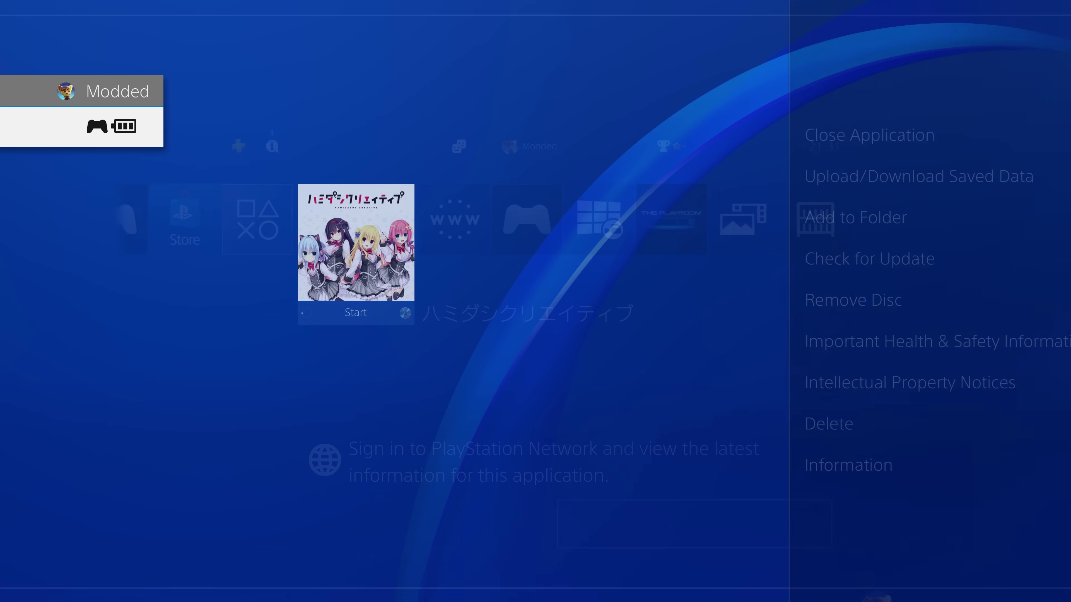
key("Return")
key("Right")
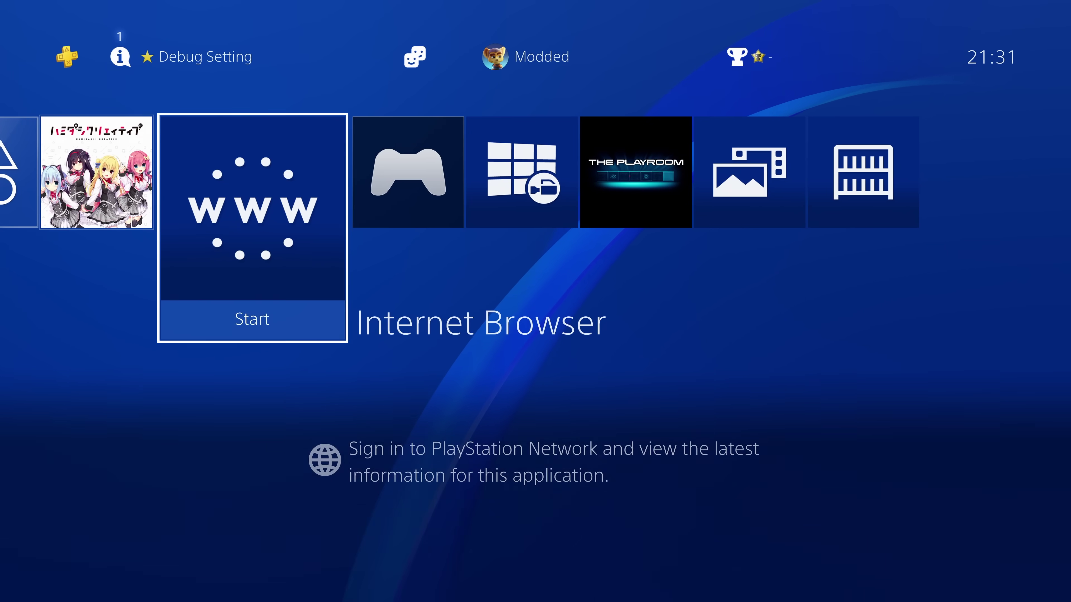
key("Left")
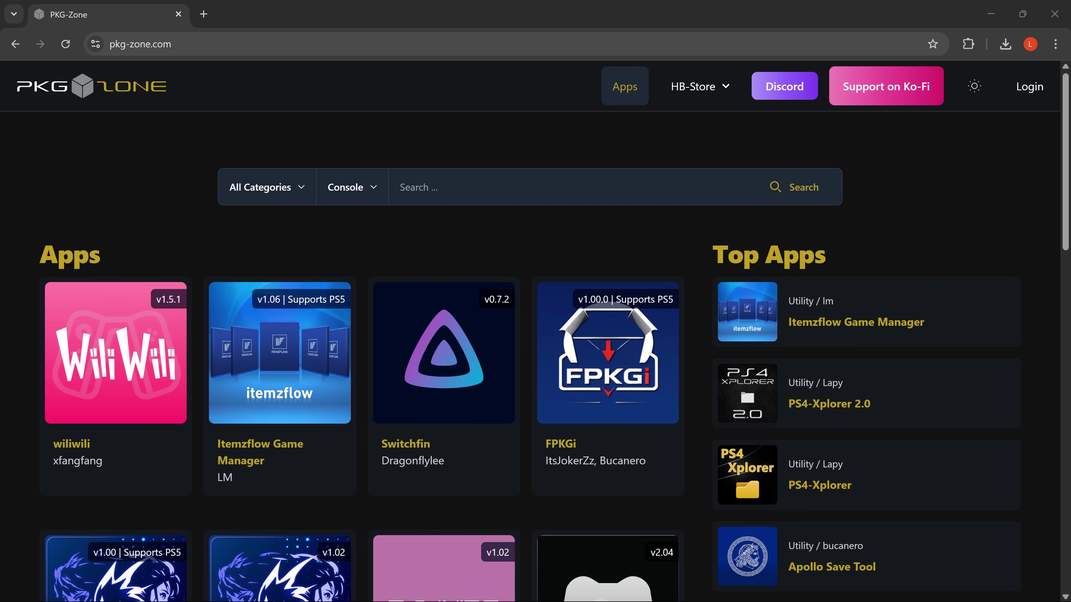
Step: Open the Apollo Save Tool page from the top apps on pkg-zone.com and locate its PS4 download
left_click(140, 44)
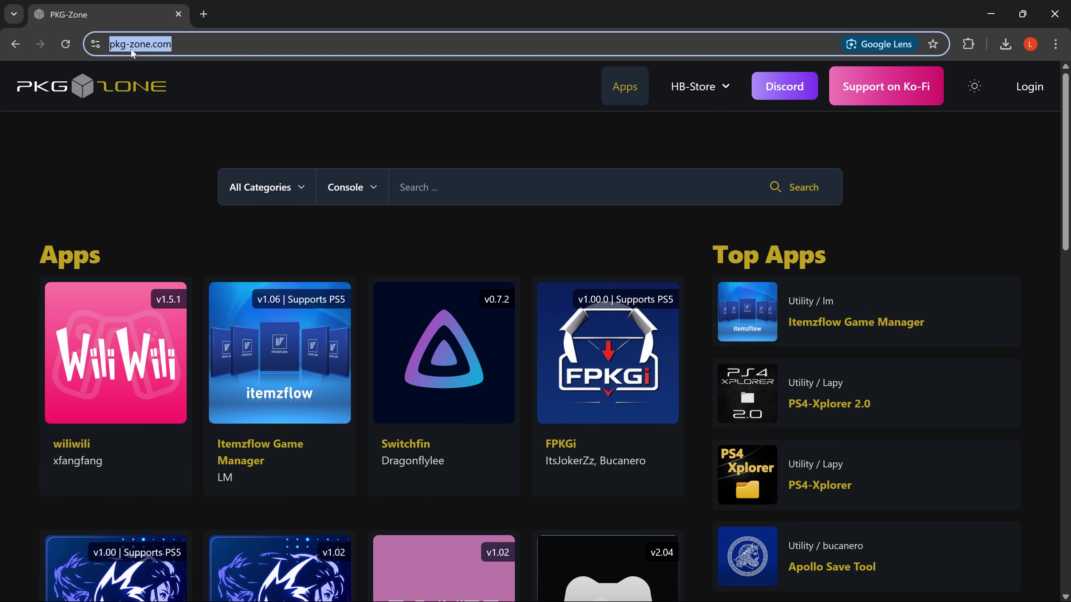
left_click(884, 268)
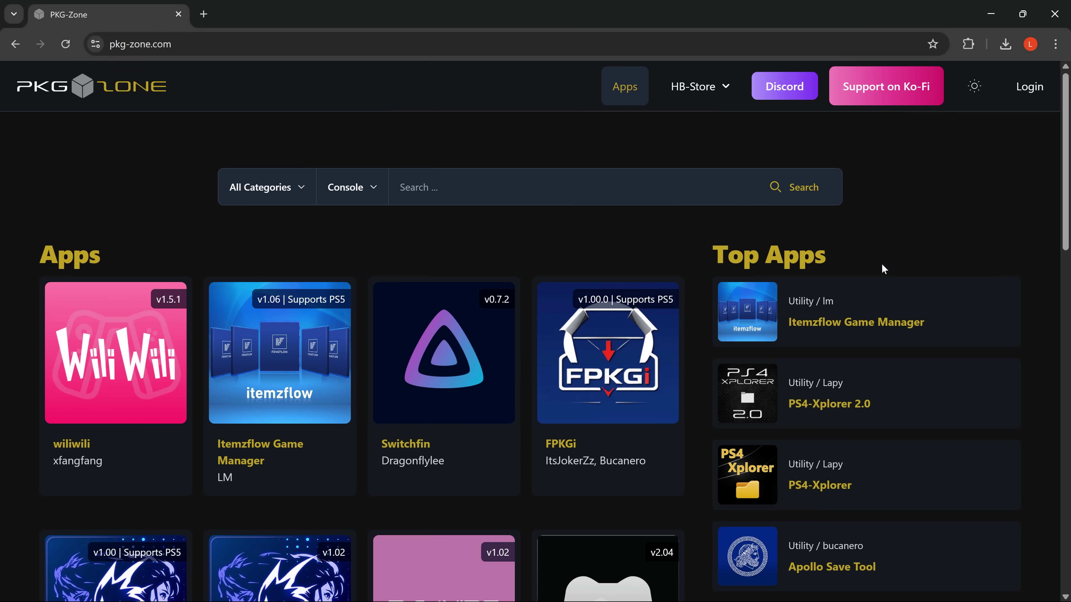
scroll(884, 268, "down", 5)
scroll(809, 416, "up", 5)
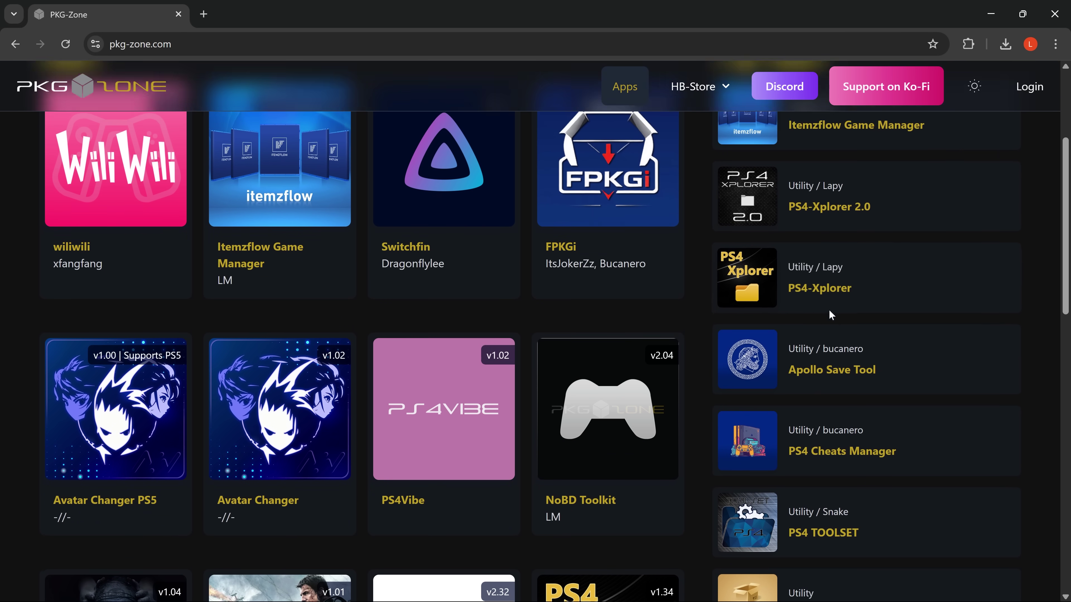
scroll(855, 287, "down", 5)
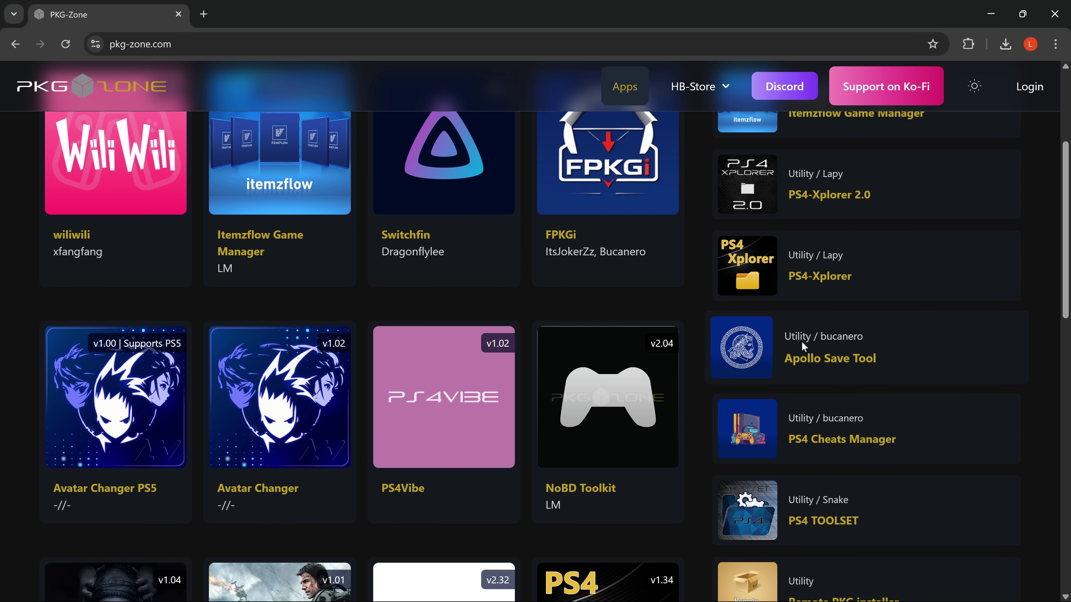
left_click(783, 348)
scroll(479, 315, "down", 5)
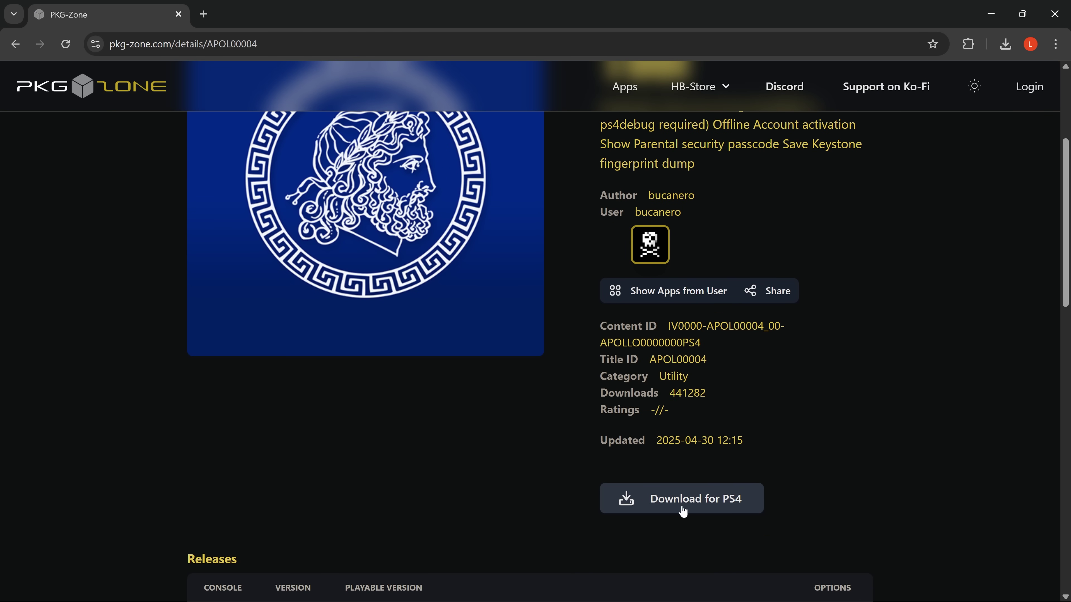
Step: Download the HB-Store package for Playstation 4 from PKG-Zone
scroll(742, 439, "up", 5)
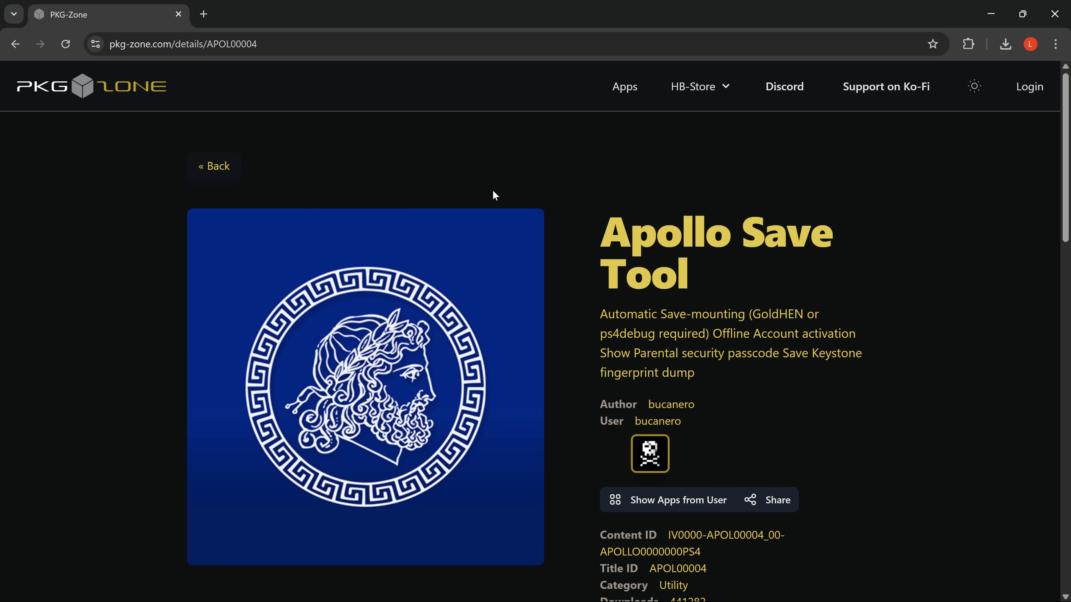
left_click(699, 89)
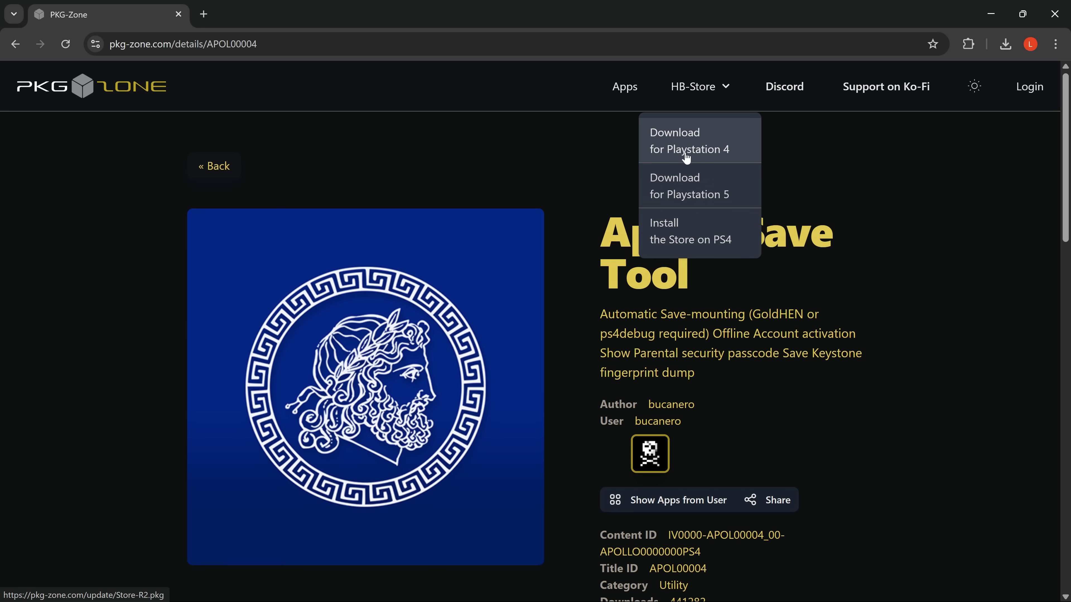
left_click(954, 232)
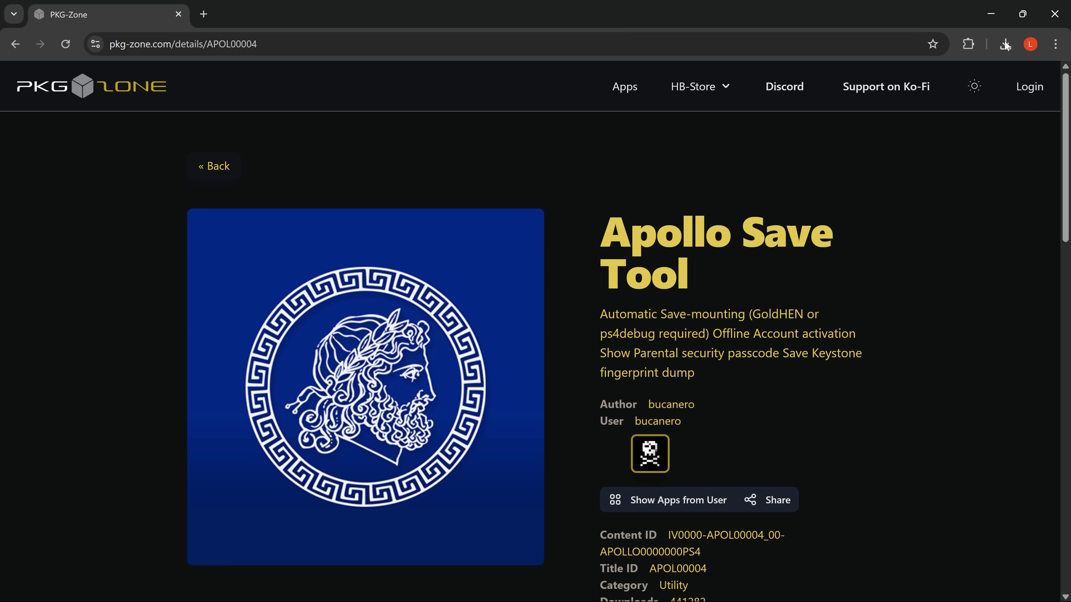
left_click(717, 86)
left_click(704, 143)
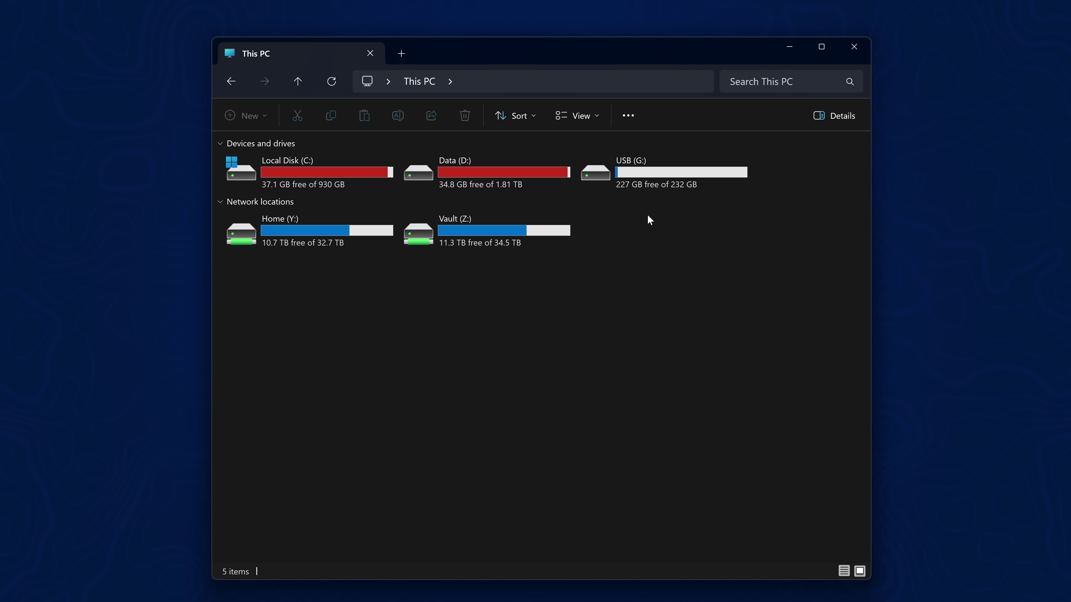
Step: Check the file system of the USB (G:) drive in its properties
left_click(695, 178)
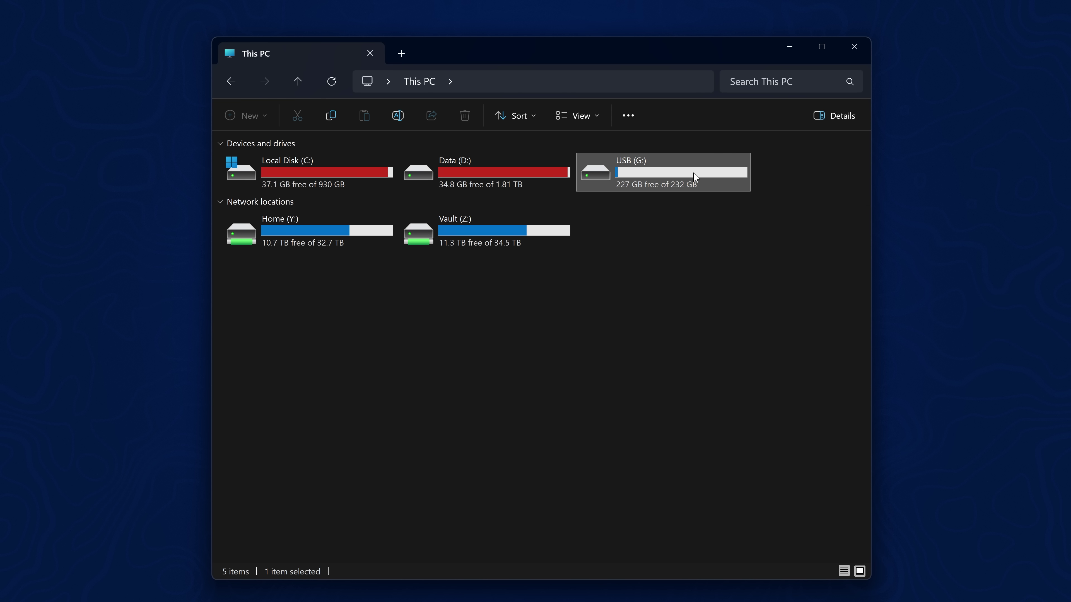
right_click(671, 180)
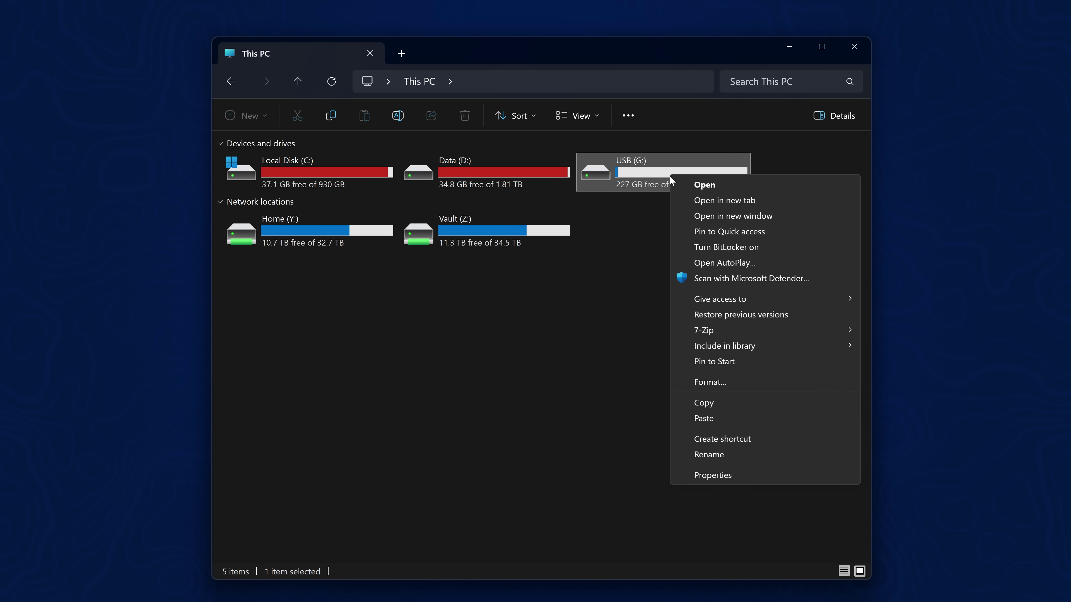
left_click(715, 475)
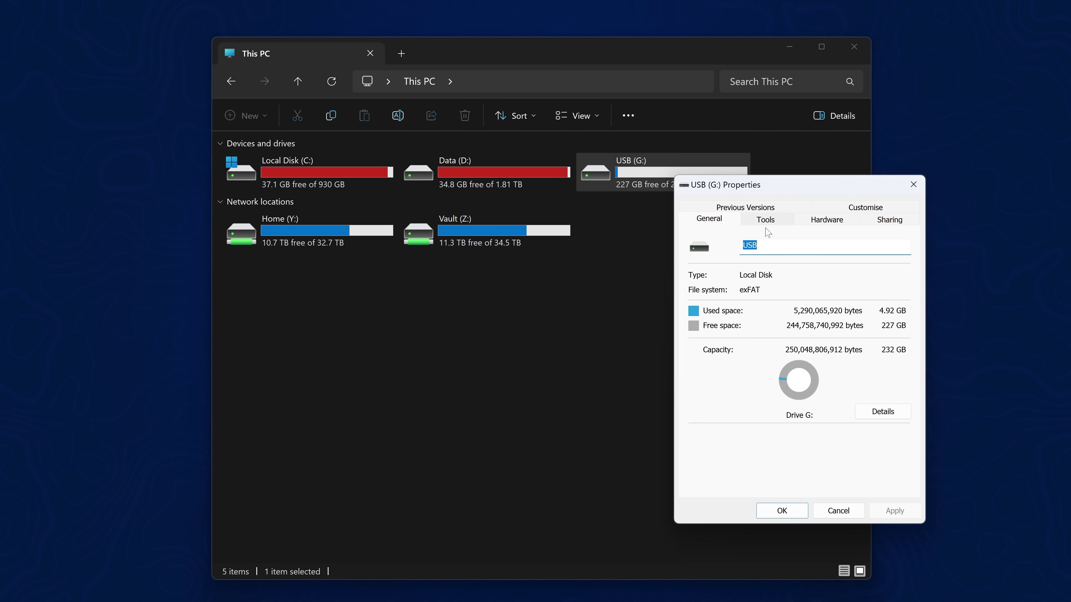
left_click_drag(774, 192, 560, 152)
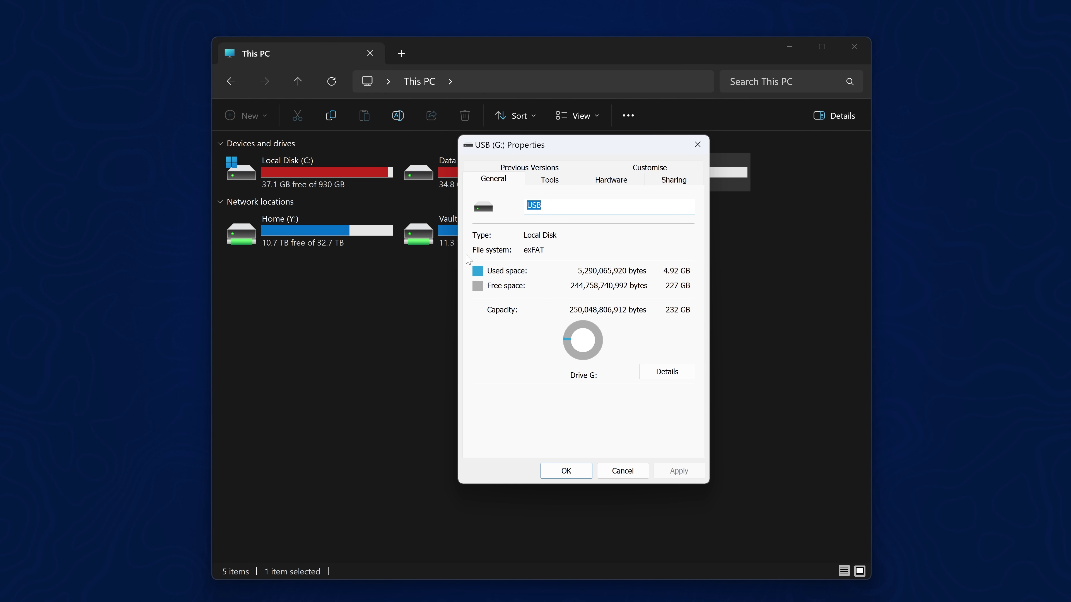
left_click(698, 144)
Step: Copy PS4_APOL00004_v2.2.0.pkg and Store-R2.pkg from the desktop to the root of the USB (G:) drive
double_click(661, 167)
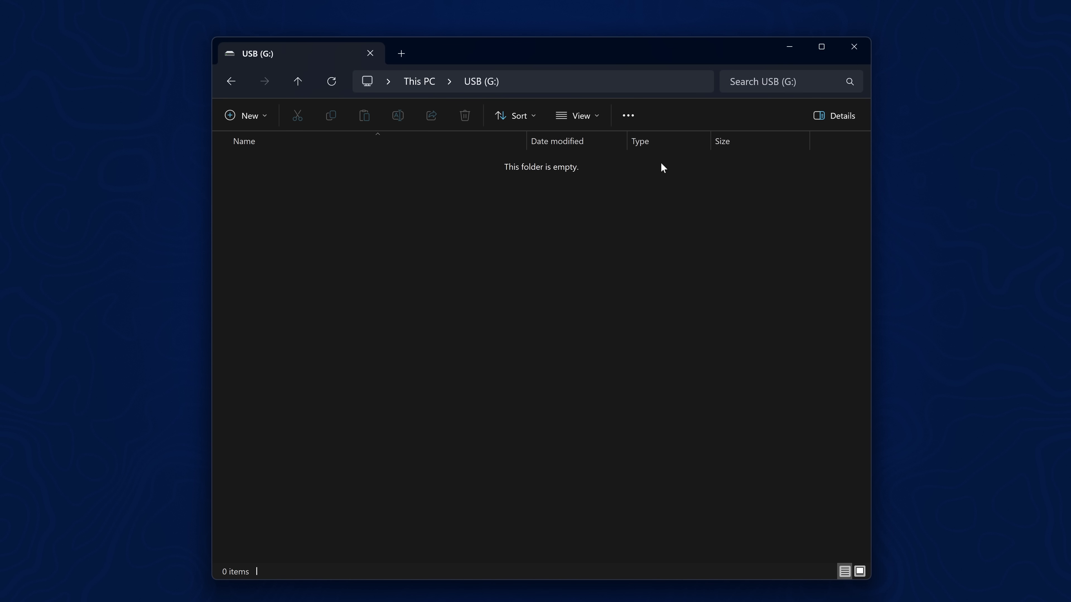
left_click_drag(677, 56, 681, 214)
left_click_drag(388, 61, 509, 392)
left_click_drag(560, 224, 574, 63)
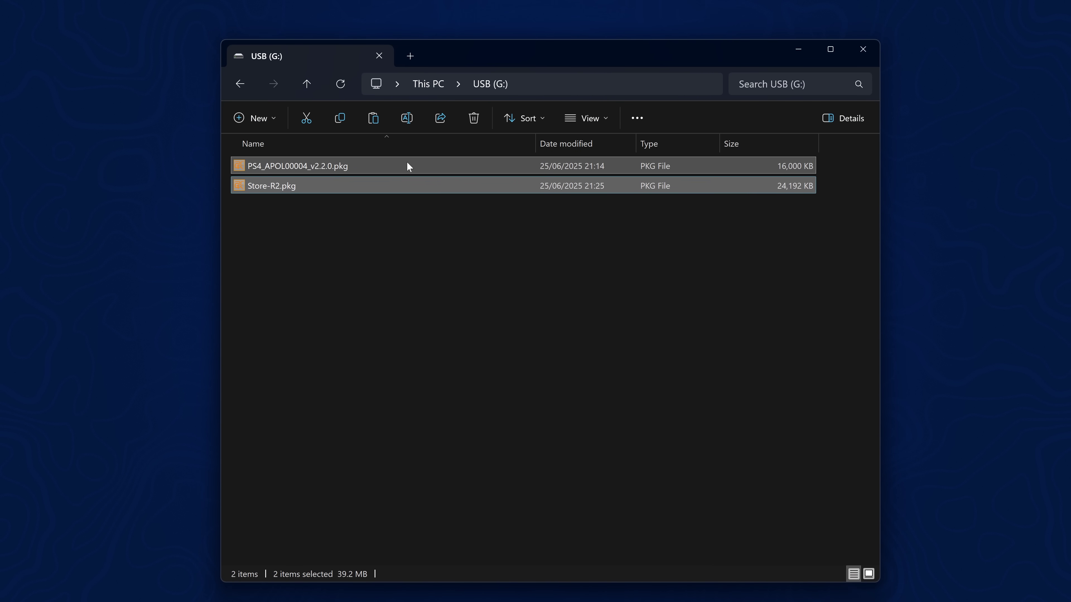
left_click(863, 49)
Step: Safely eject the USB drive from the computer
left_click(941, 593)
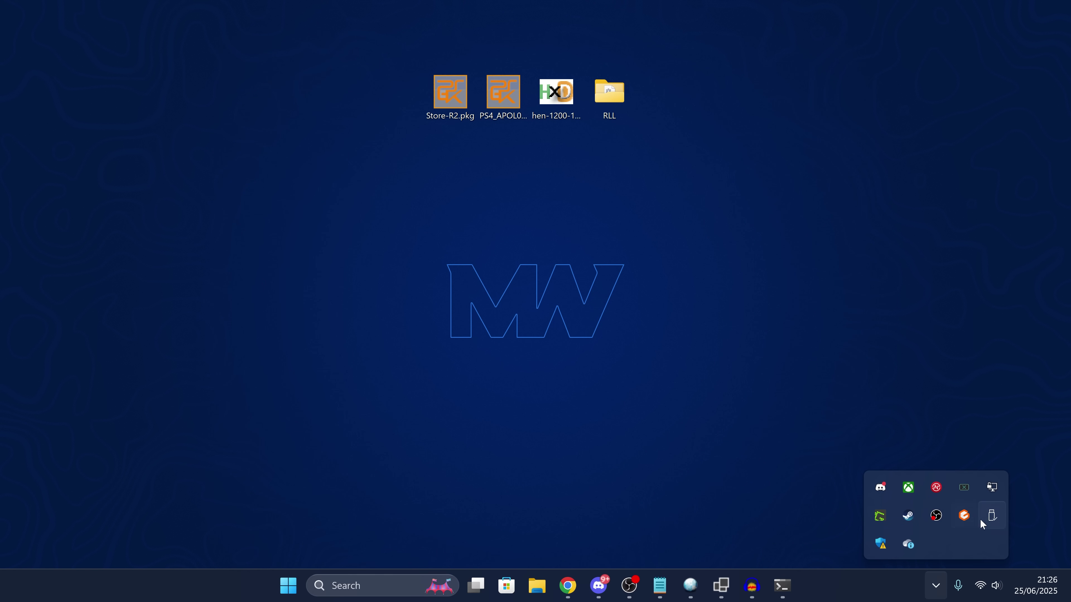
left_click(992, 517)
left_click(990, 536)
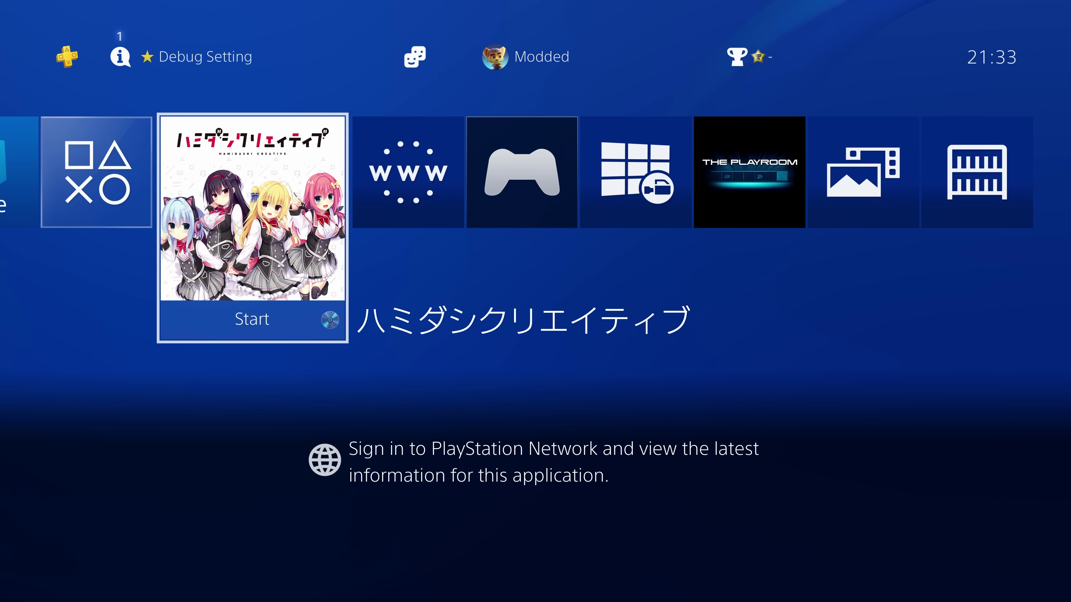
Step: Open Settings from the PS4 home screen
key("Up")
key("Right")
key("Right")
key("Right")
key("Right")
key("Right")
key("Right")
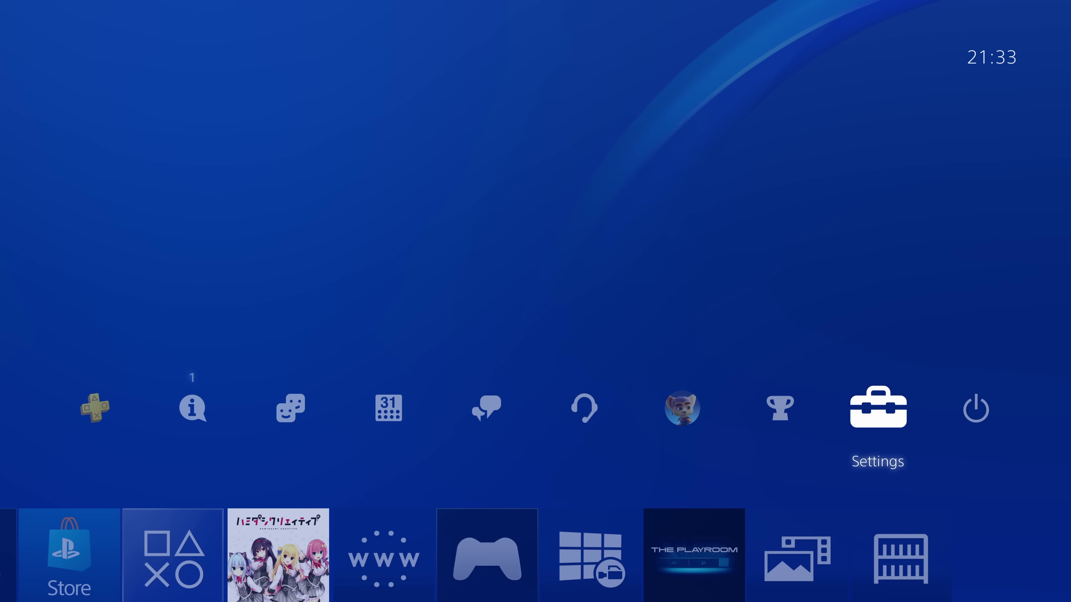
key("Return")
Step: Open ★Debug Settings at the end of the PS4 settings list
key("Down")
key("Down")
key("Down")
key("Down")
key("Down")
key("Down")
key("Down")
key("Down")
key("Down")
key("Down")
key("Down")
key("Down")
key("Down")
key("Down")
key("Down")
key("Down")
key("Down")
key("Down")
key("Down")
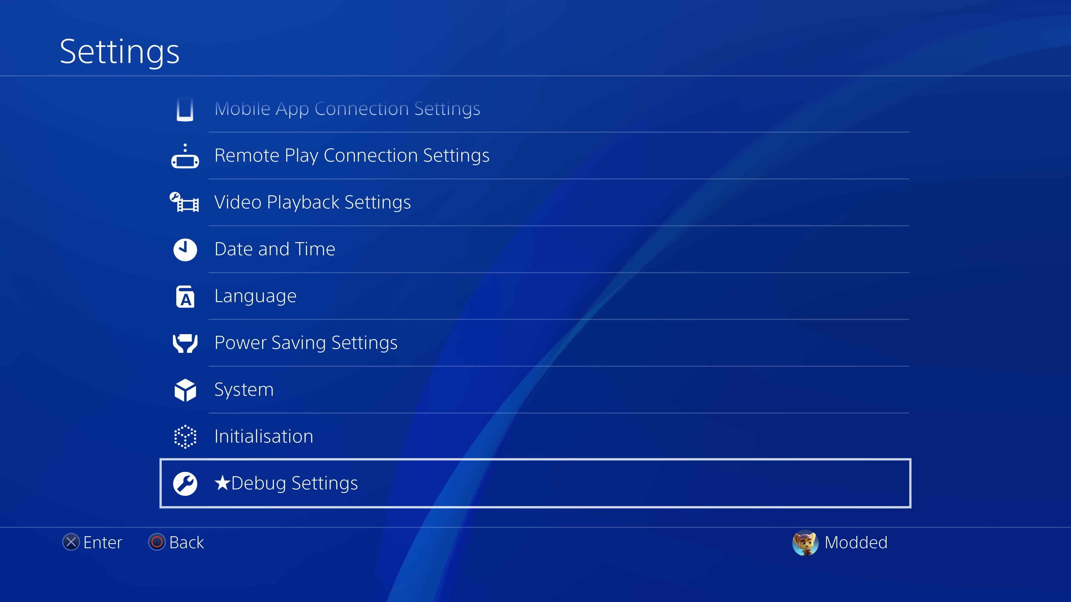
key("Return")
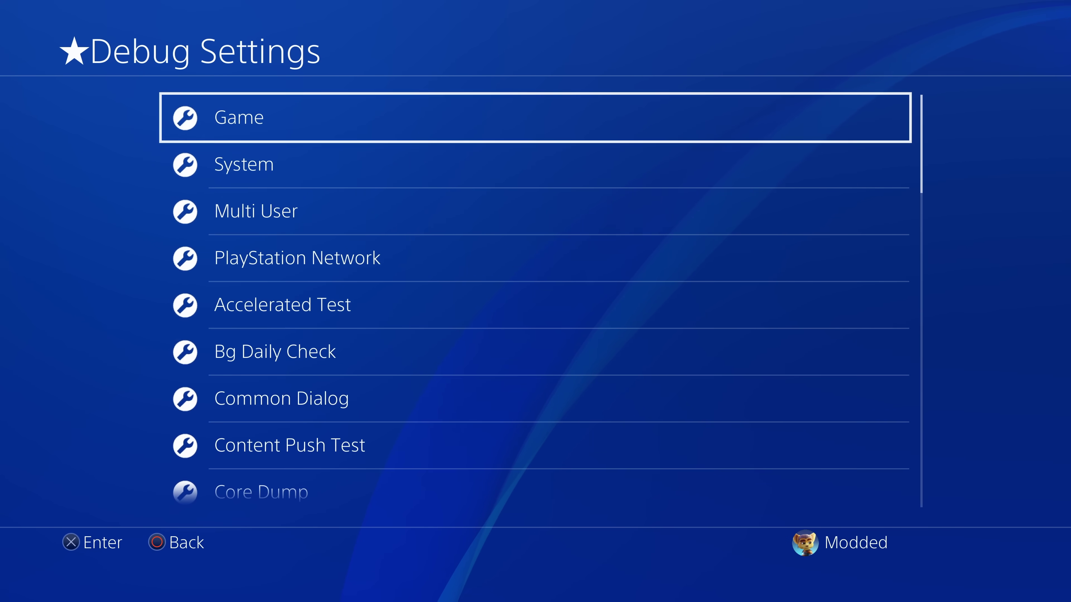
Step: Open the Package Installer within the Game debug settings
key("Return")
key("Down")
key("Return")
Step: Install all packages listed in the Package Installer and confirm the installation
key("Down")
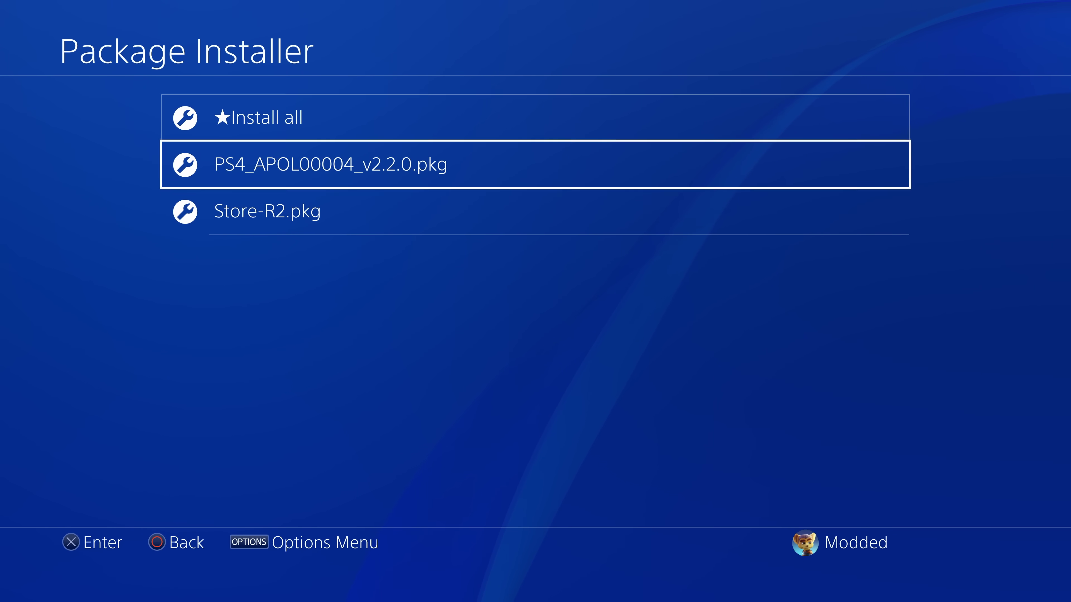
key("Down")
key("Up")
key("Up")
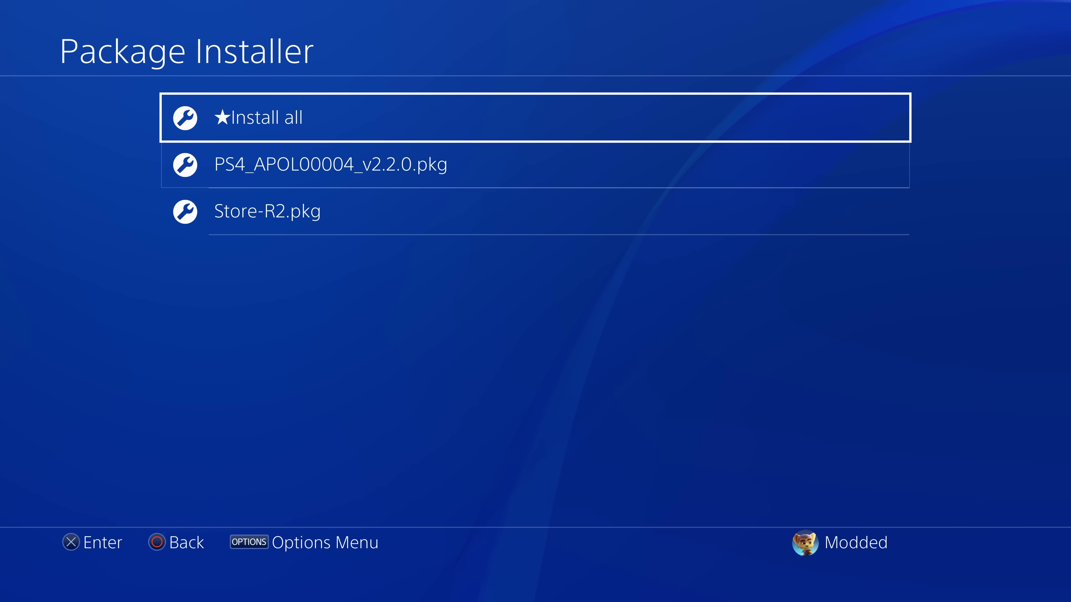
key("Return")
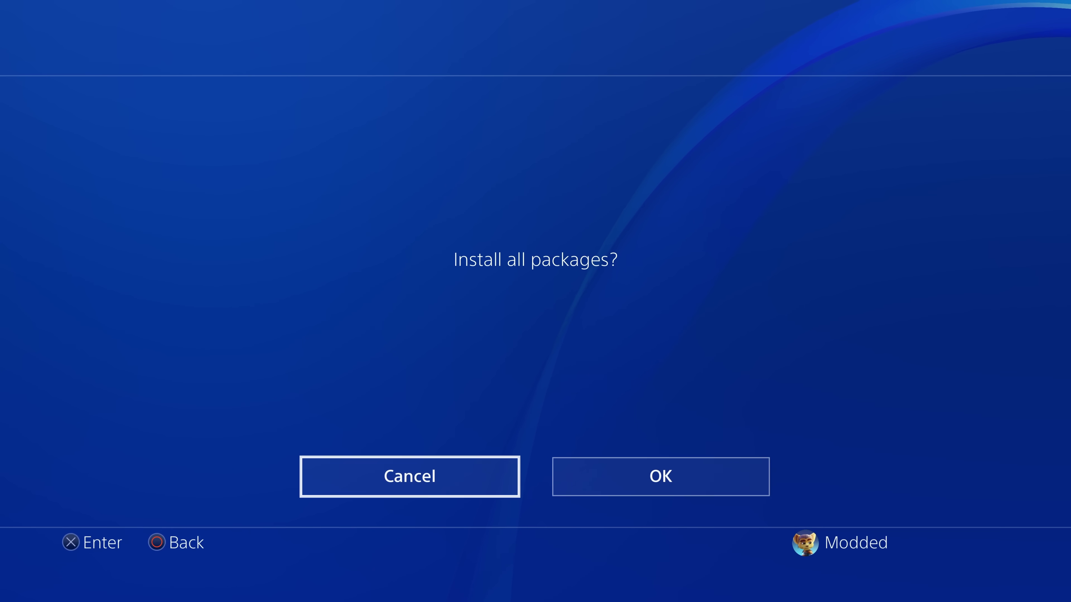
key("Right")
key("Return")
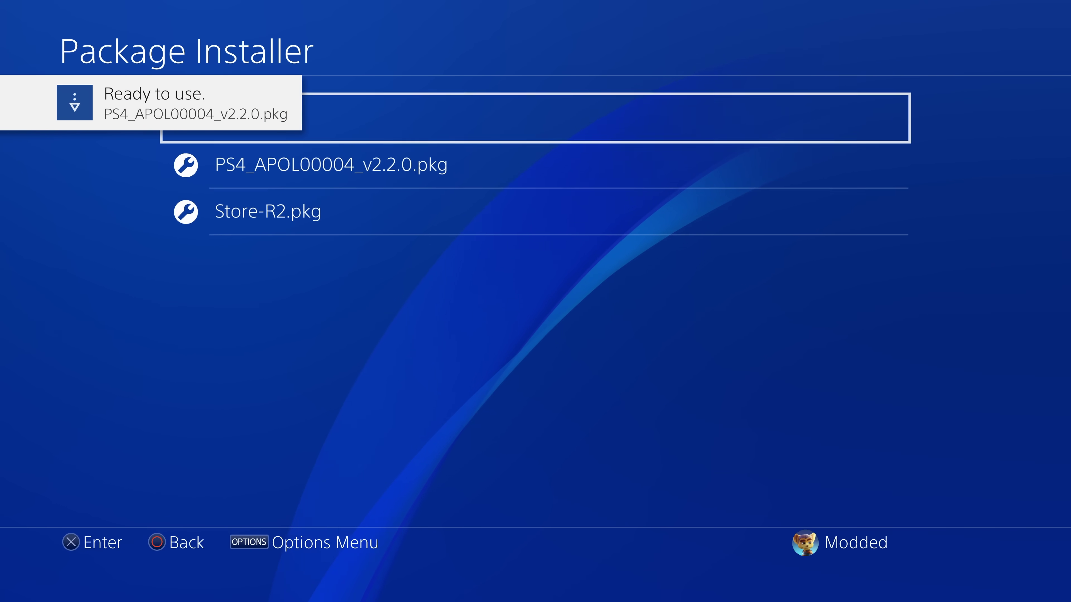
Step: Return to the PS4 home screen and select the Apollo Save Tool app
key("Escape")
key("Escape")
key("Escape")
key("Escape")
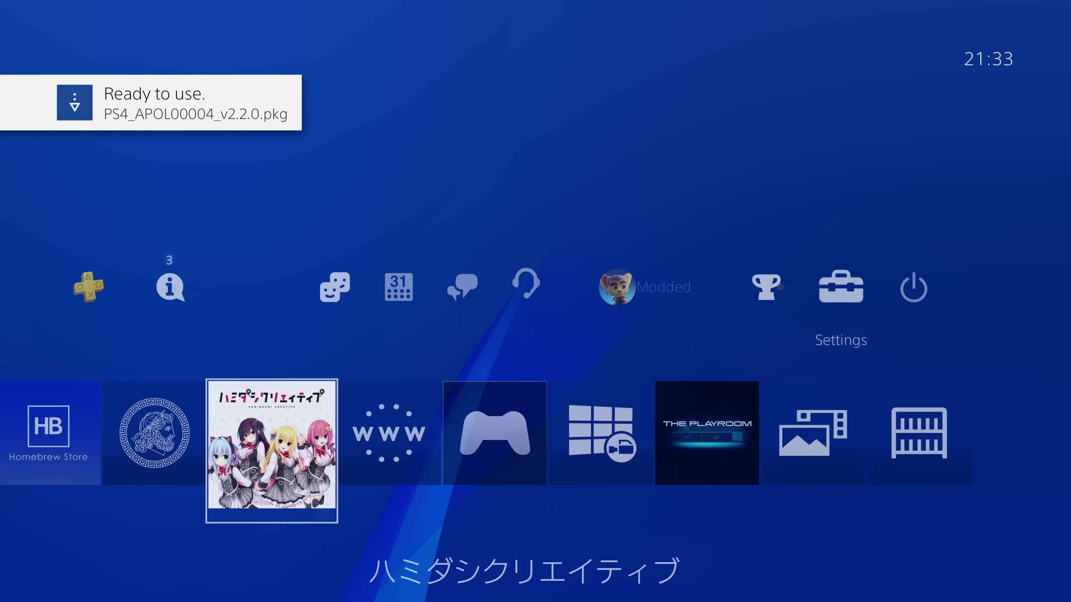
key("Left")
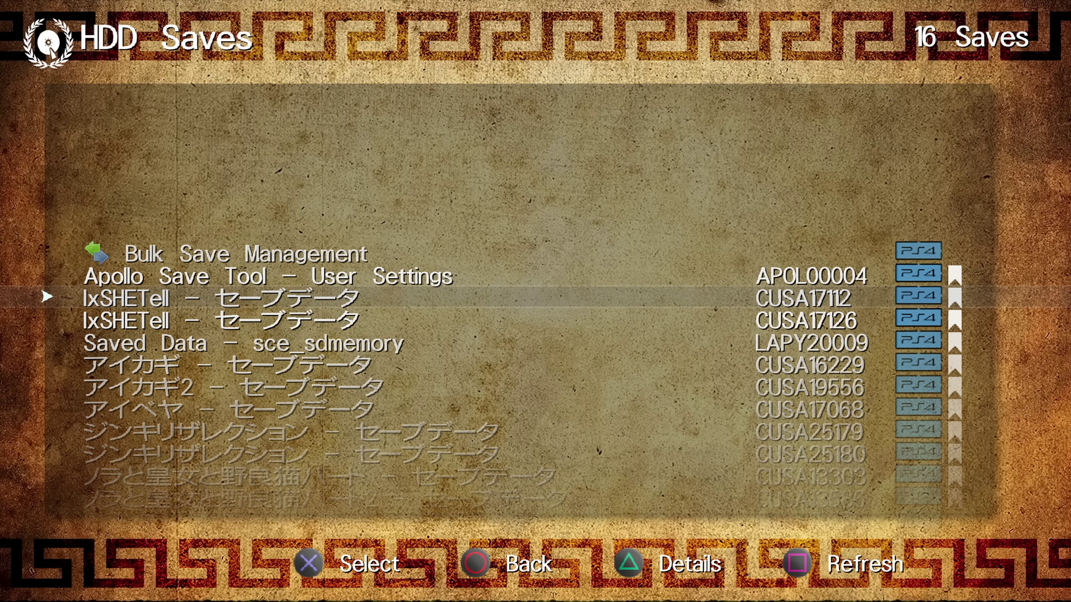
Step: Open the ハミダシクリエイティブ save data entry CUSA27389 in Apollo's HDD Saves list
key("Down")
key("Down")
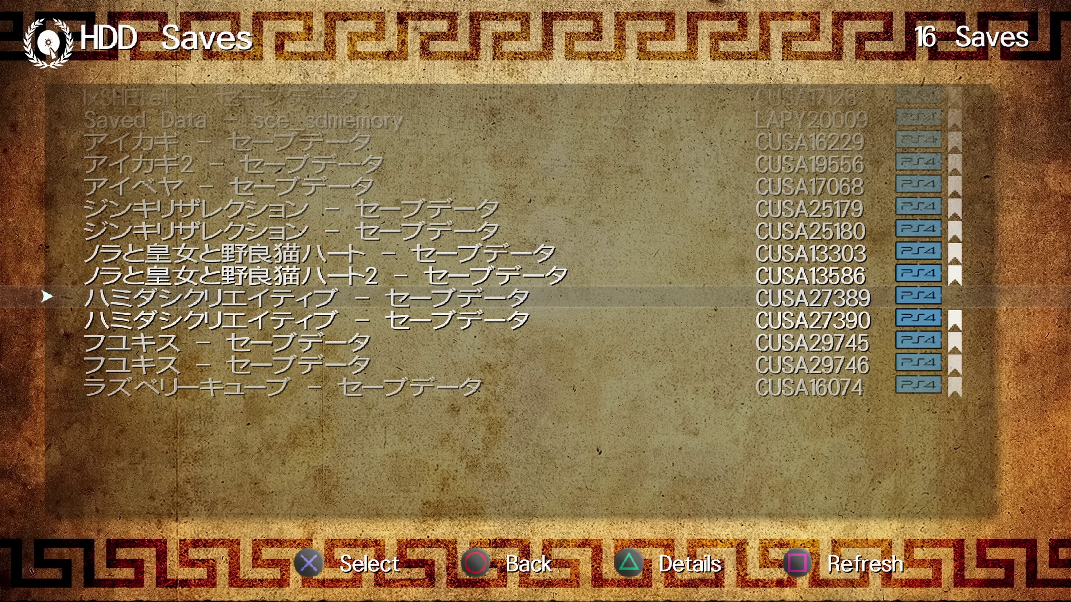
key("Return")
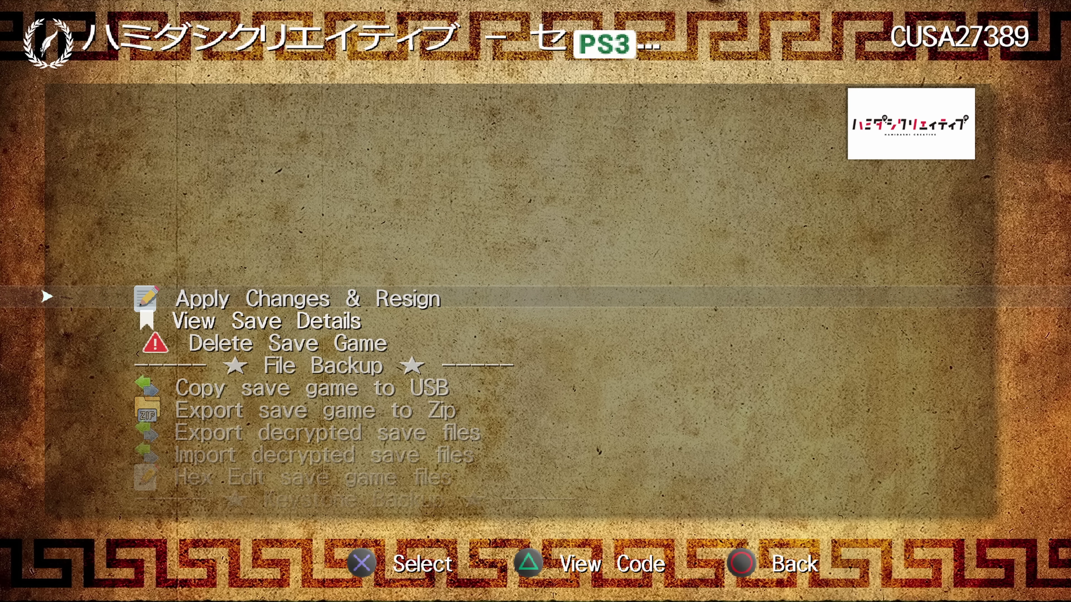
Step: Copy the ハミダシクリエイティブ save game to USB 0 and select its CUSA27389 entry in the USB Saves list
key("Down")
key("Down")
key("Down")
key("Down")
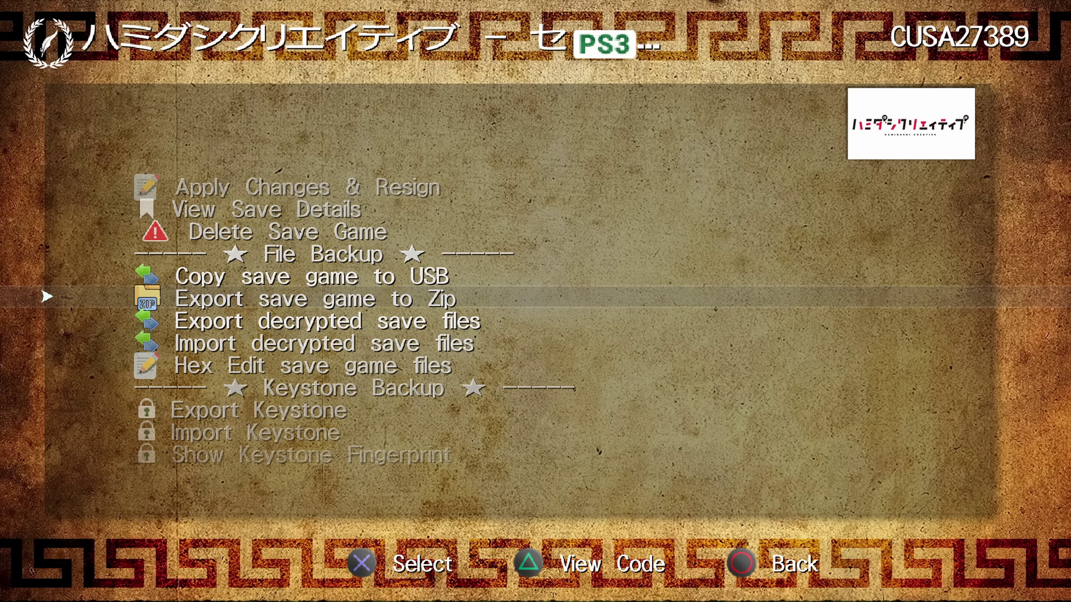
key("Up")
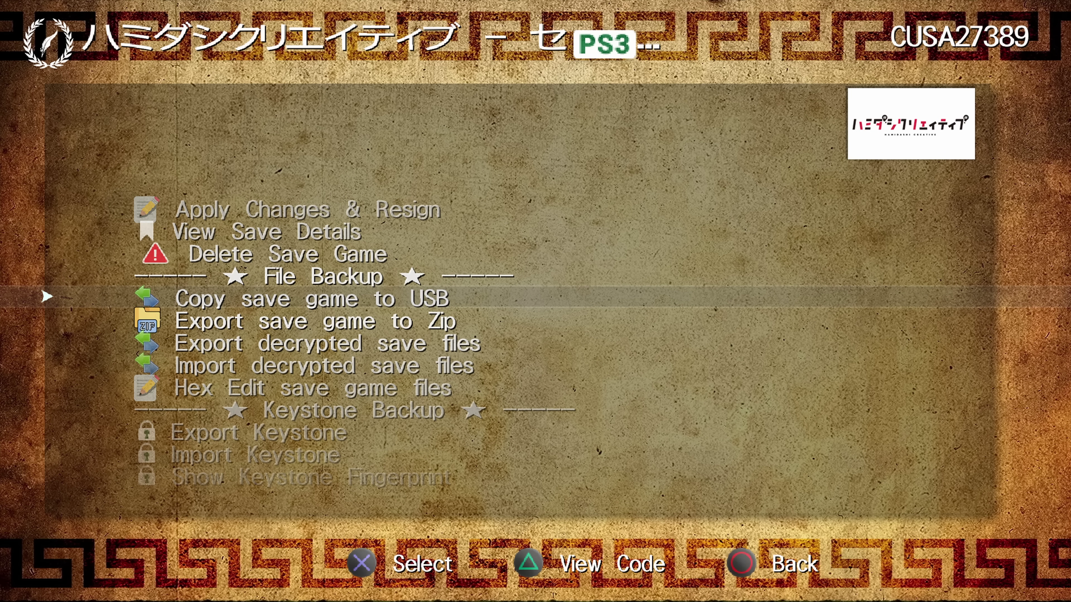
key("Return")
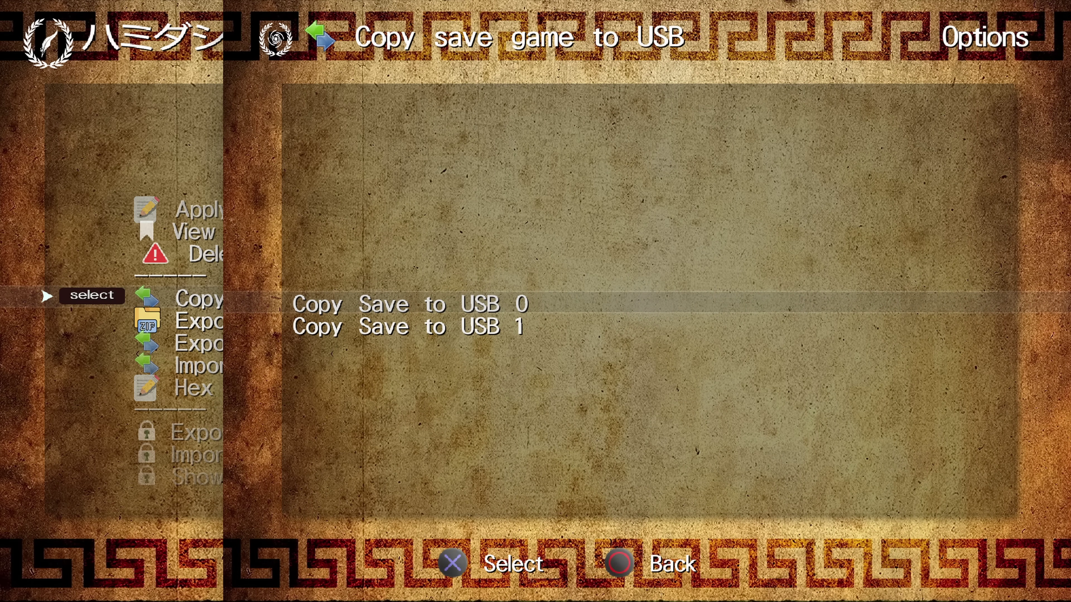
key("Return")
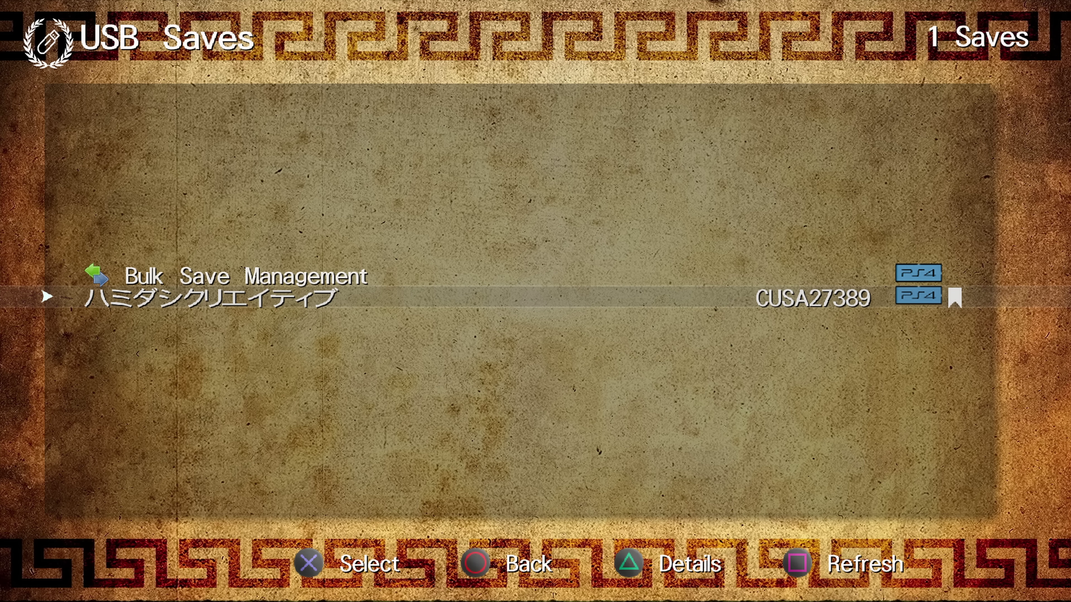
key("Return")
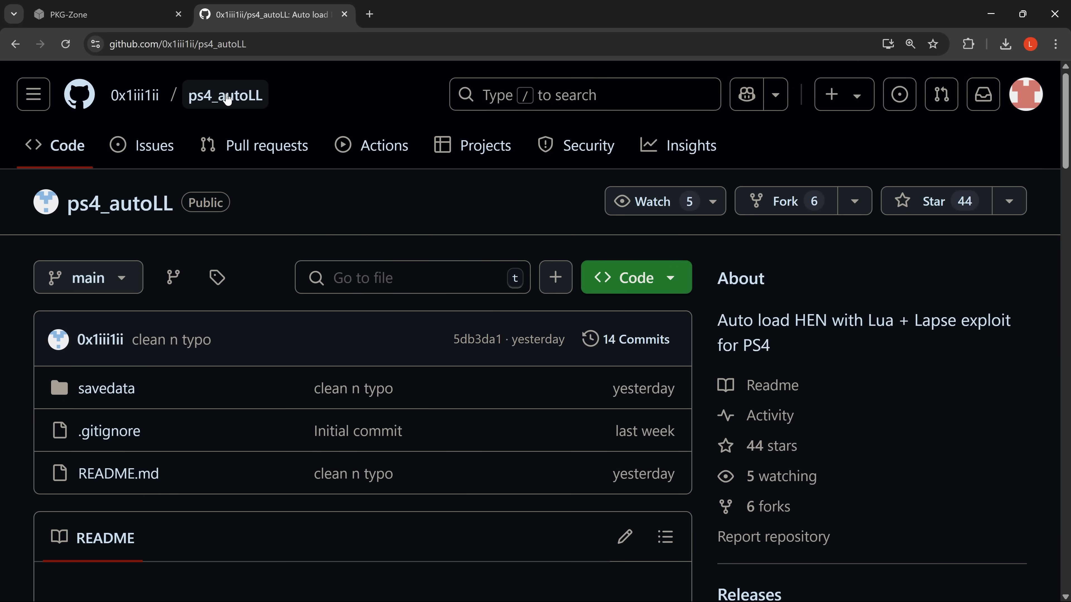
Step: In the browser, view the ZIP download option of the ps4_autoLL GitHub repository and minimise the browser
left_click(665, 284)
scroll(421, 561, "down", 1)
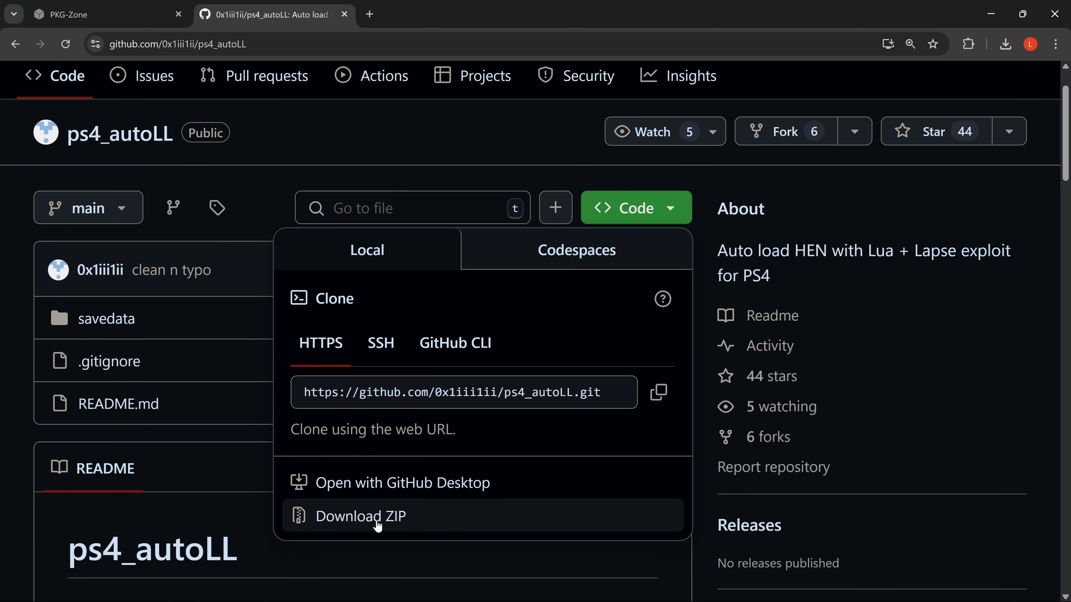
left_click(550, 130)
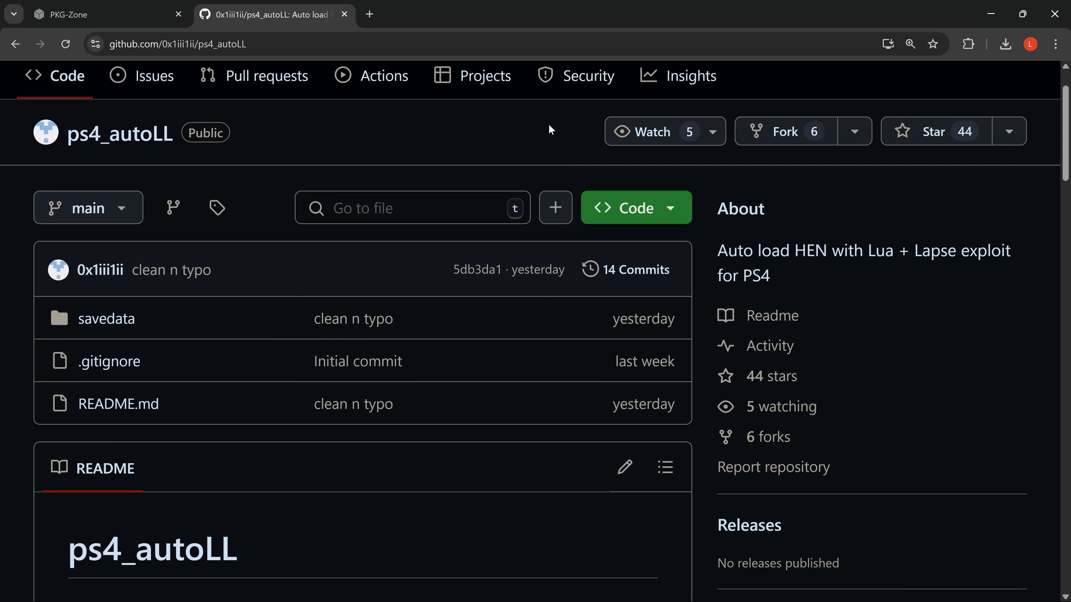
left_click(987, 9)
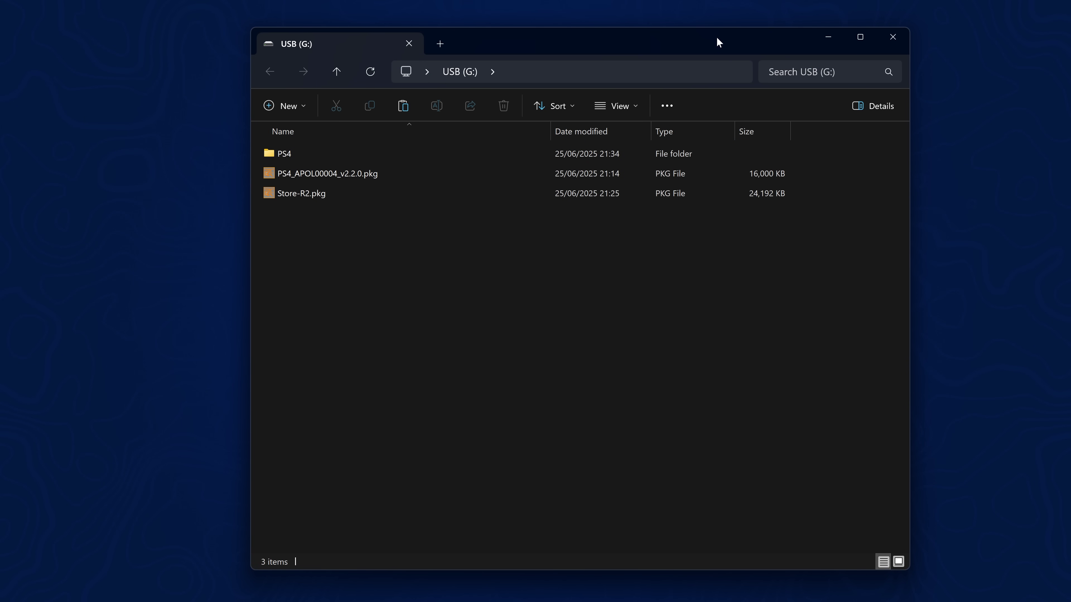
Step: Open PS4/APOLLO/12f497cc_CUSA27389_savedata on the USB drive (G:) and clear out everything except the sce_sys folder
left_click_drag(719, 42, 695, 48)
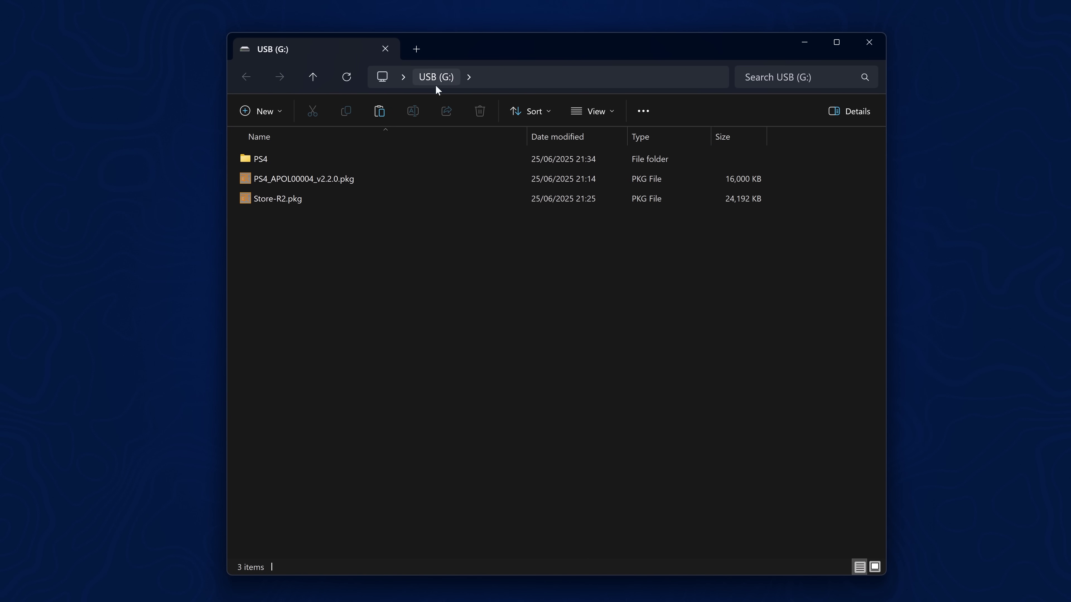
double_click(267, 162)
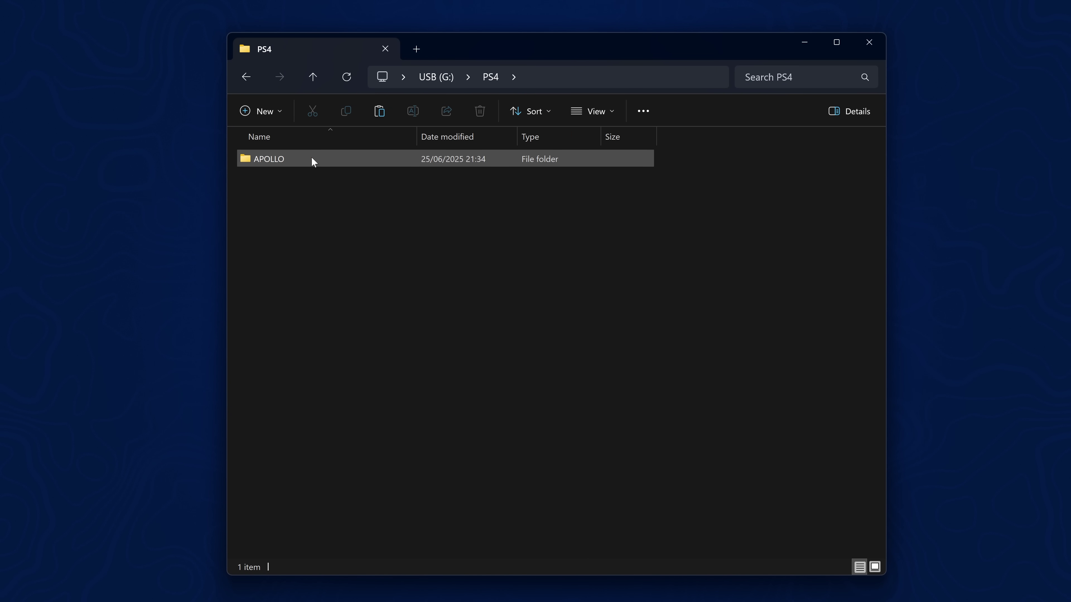
double_click(285, 159)
left_click(373, 159)
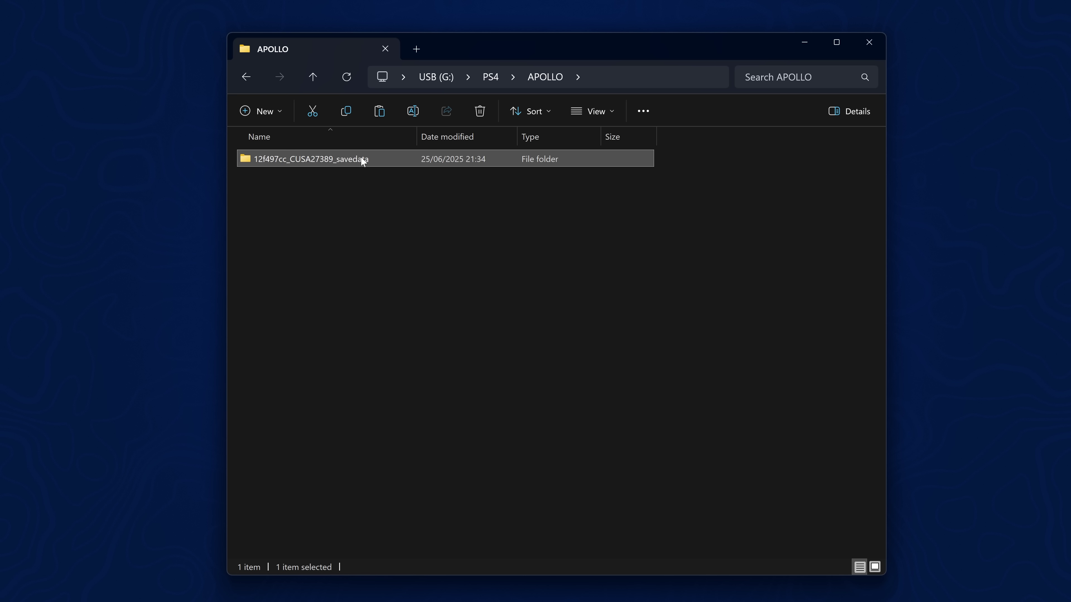
double_click(361, 161)
scroll(423, 274, "down", 2)
scroll(423, 274, "up", 2)
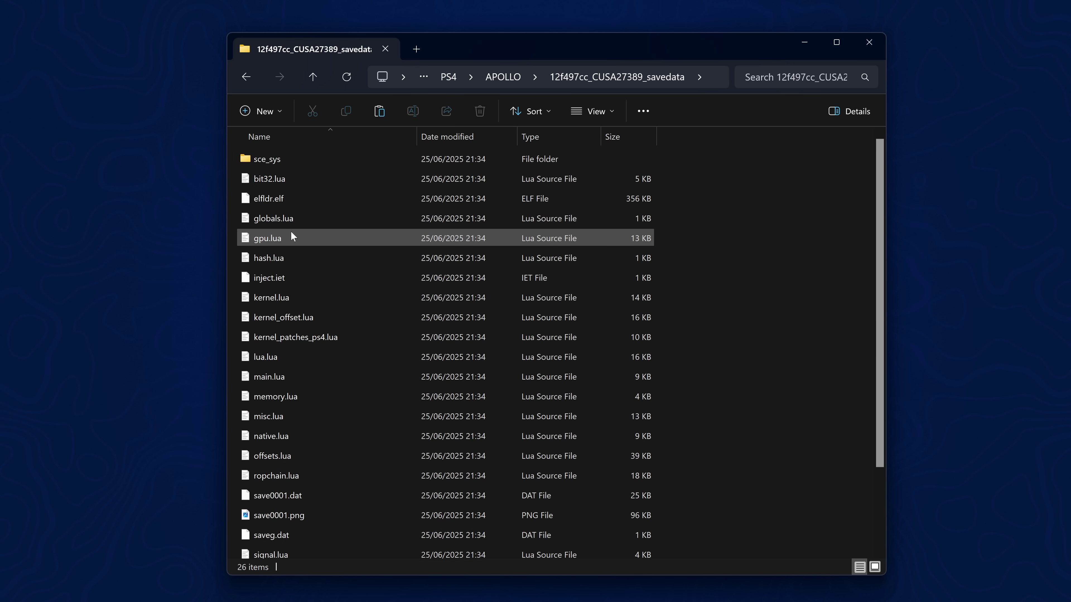
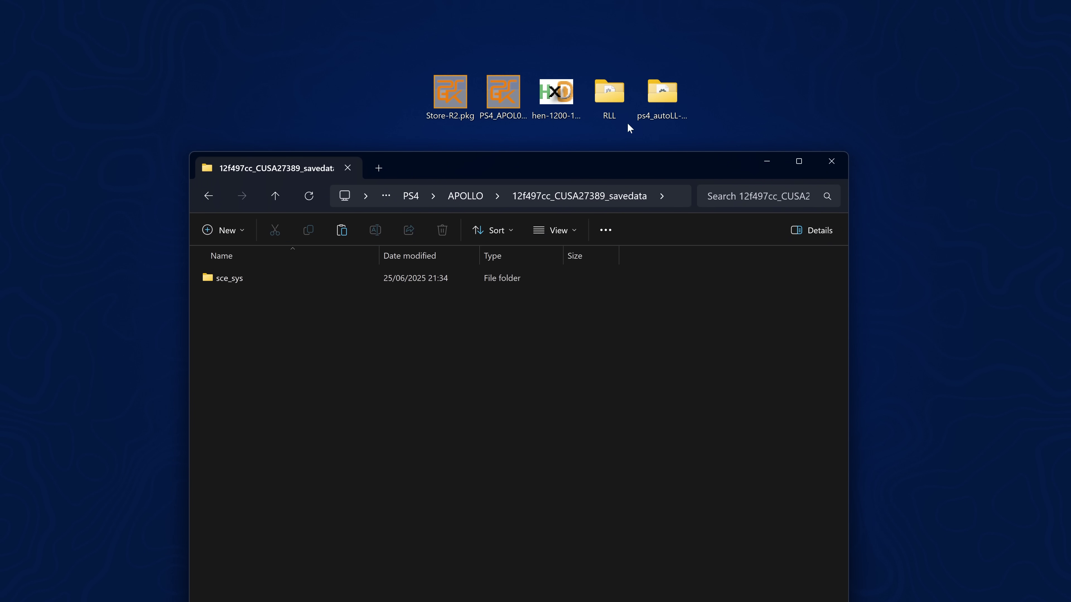
Step: Copy all files from the savedata folder of ps4_autoLL-main into the 12f497cc_CUSA27389_savedata folder on the USB drive
double_click(665, 92)
left_click_drag(505, 21, 737, 46)
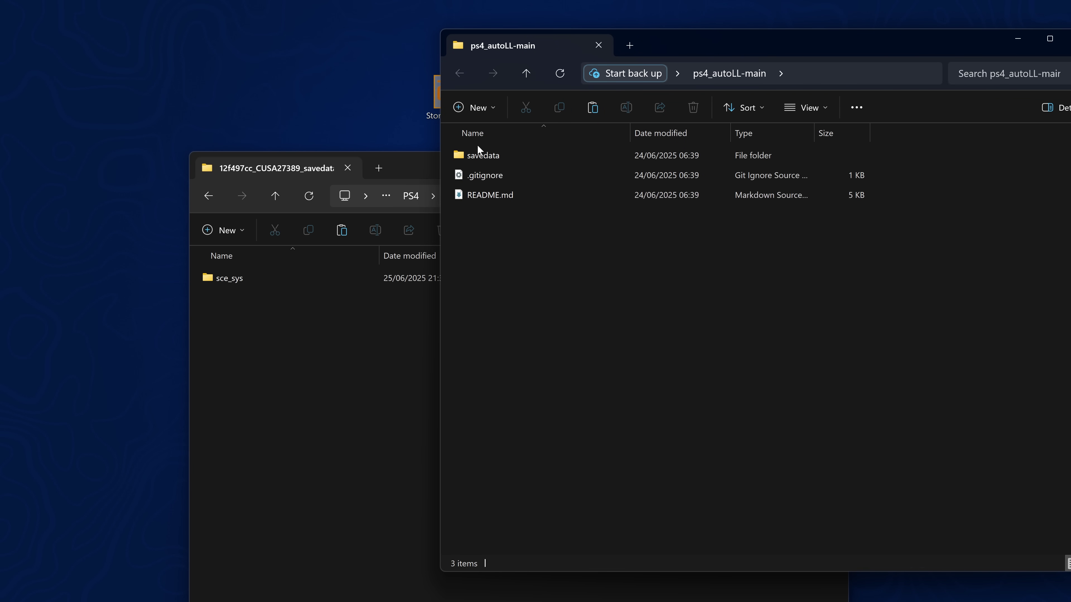
double_click(501, 152)
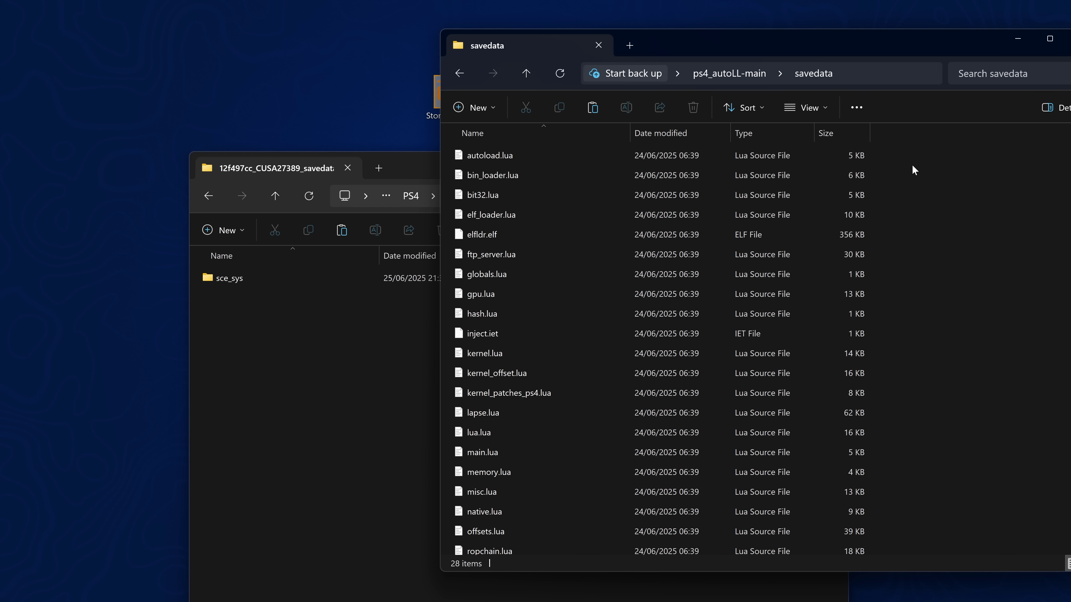
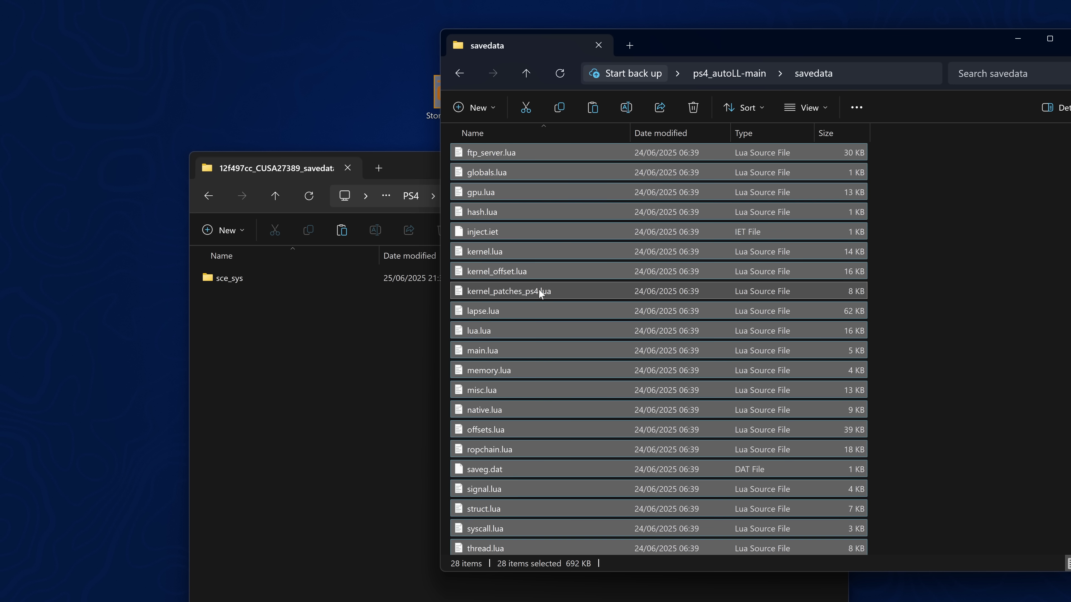
scroll(539, 292, "up", 2)
left_click_drag(605, 160, 324, 403)
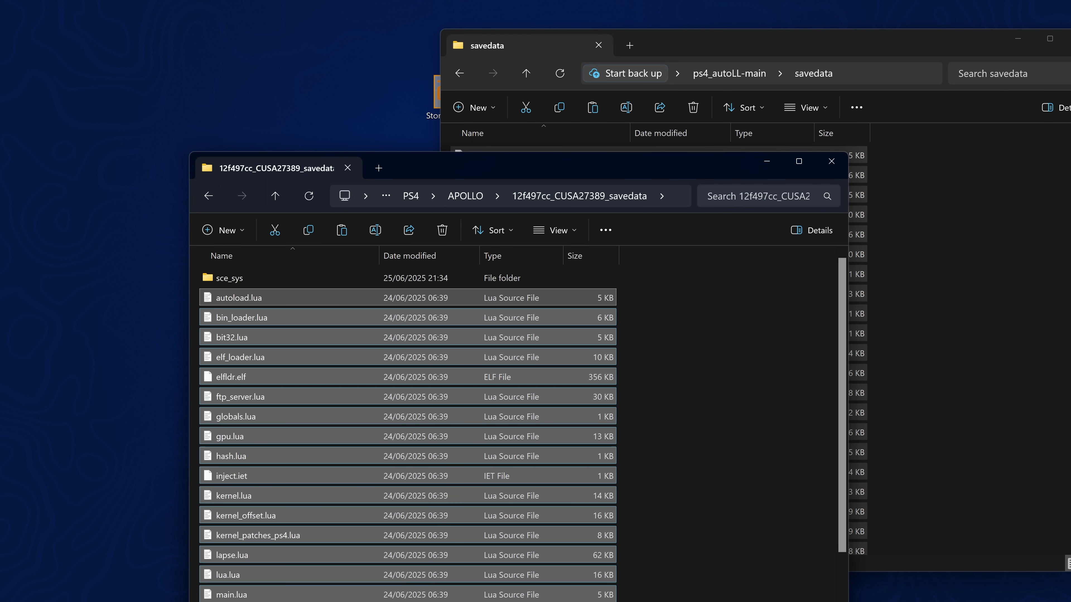
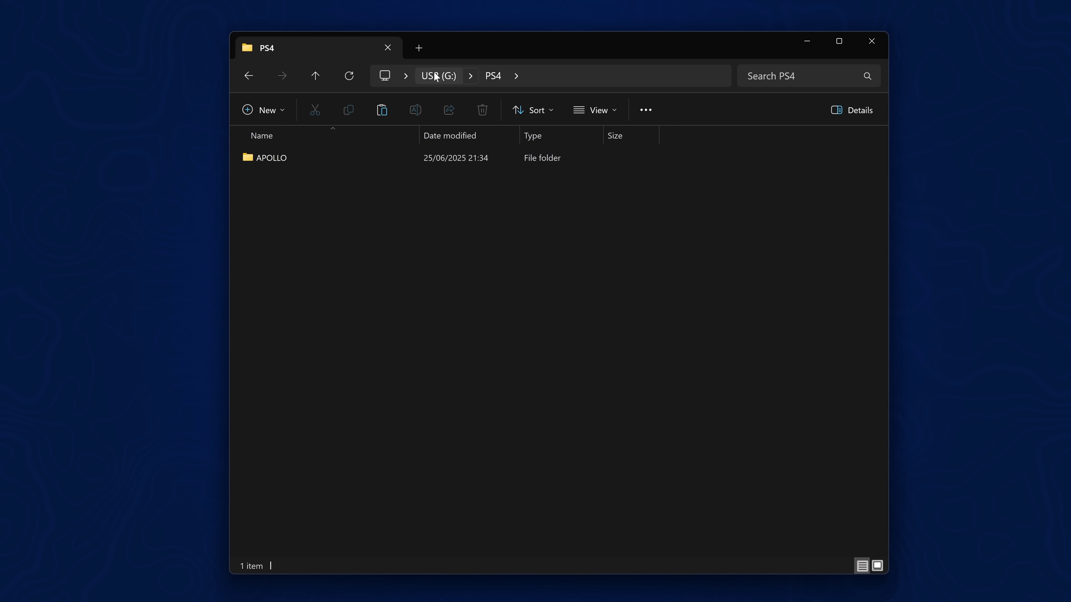
Step: Copy hen-1200-1202.bin from the desktop to the root of the USB drive (G:)
left_click(436, 77)
left_click_drag(521, 55, 532, 169)
left_click(561, 104)
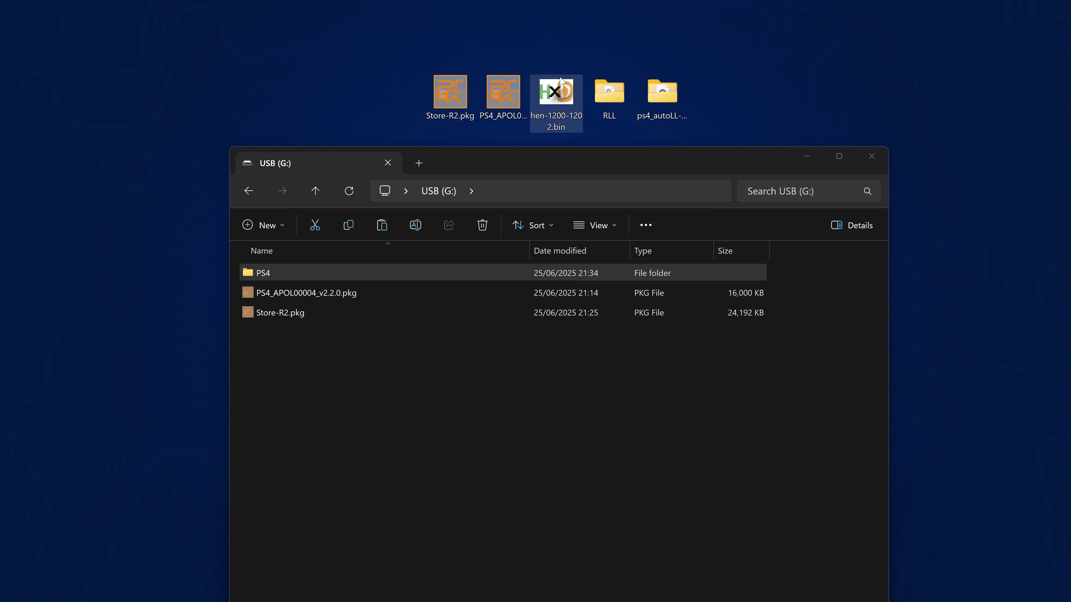
left_click_drag(561, 79, 478, 395)
left_click_drag(581, 165, 606, 50)
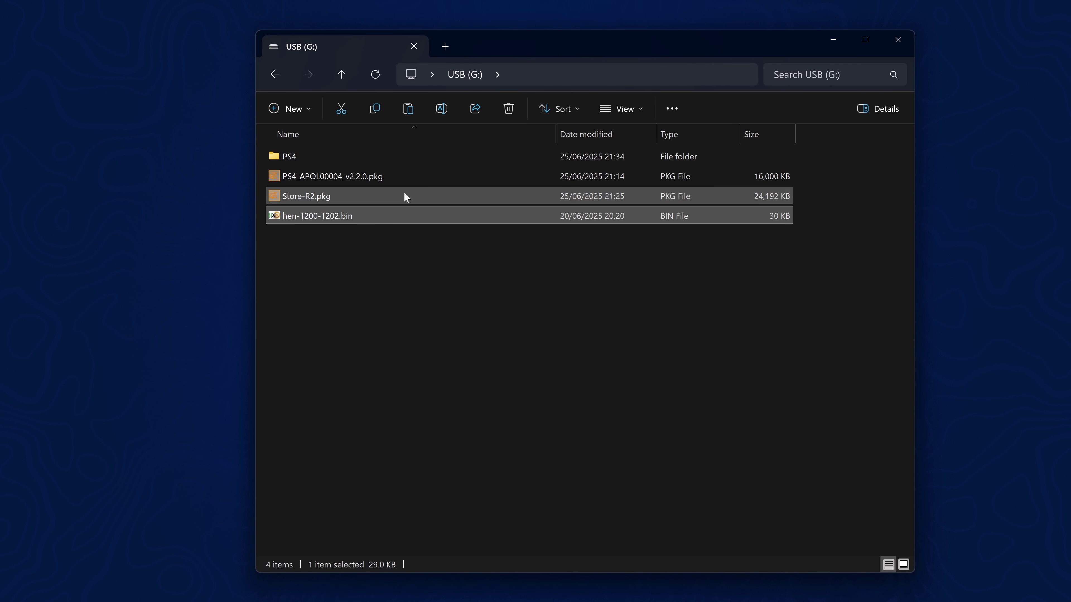
Step: Rename hen-1200-1202.bin on the USB drive as payload.bin and check that file name extensions are shown
right_click(373, 217)
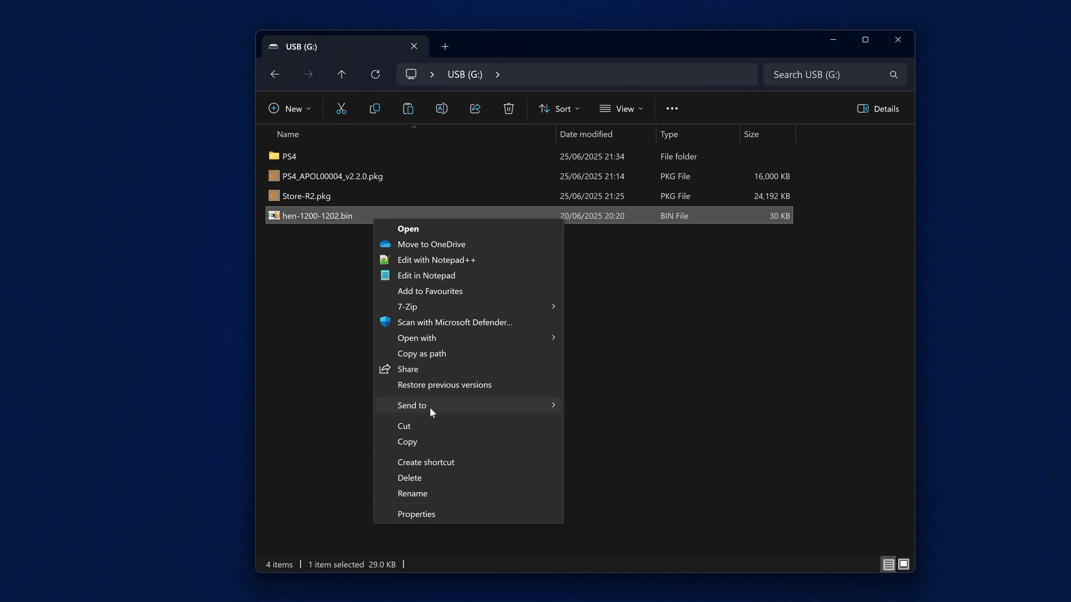
left_click(431, 492)
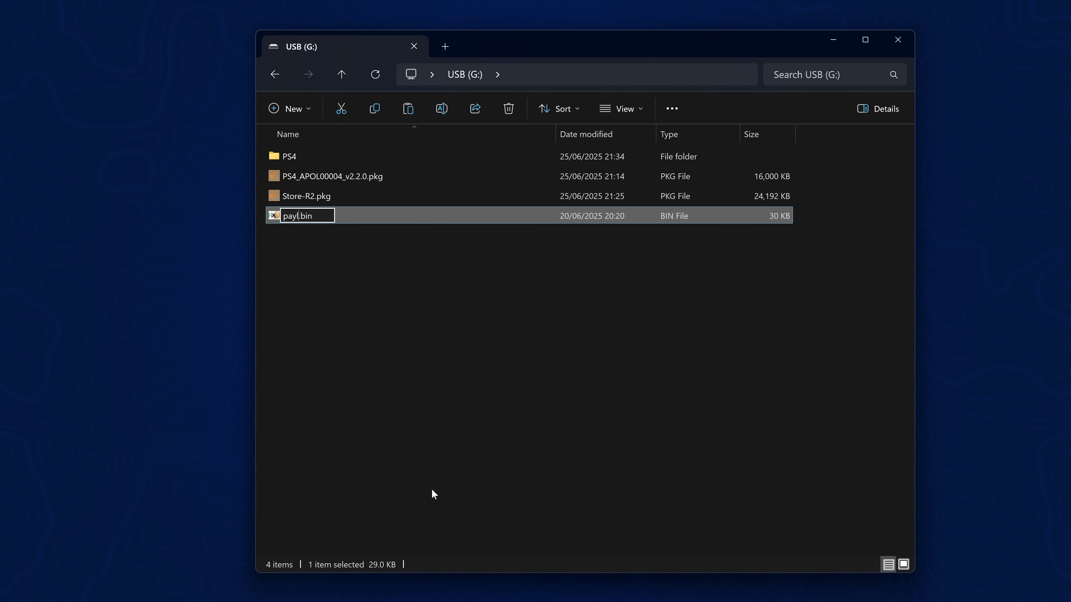
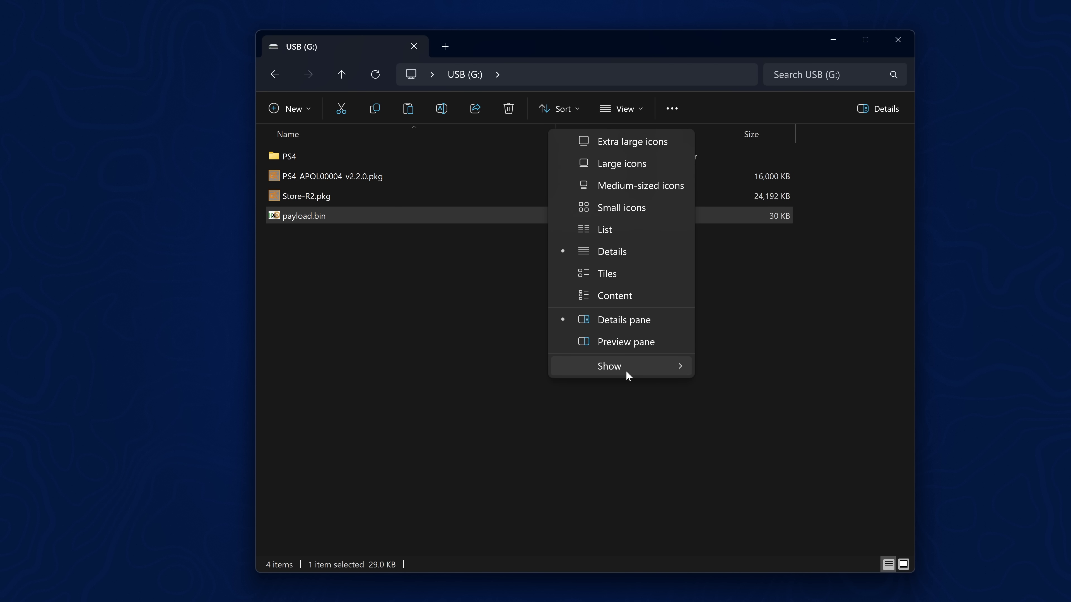
mouse_move(628, 376)
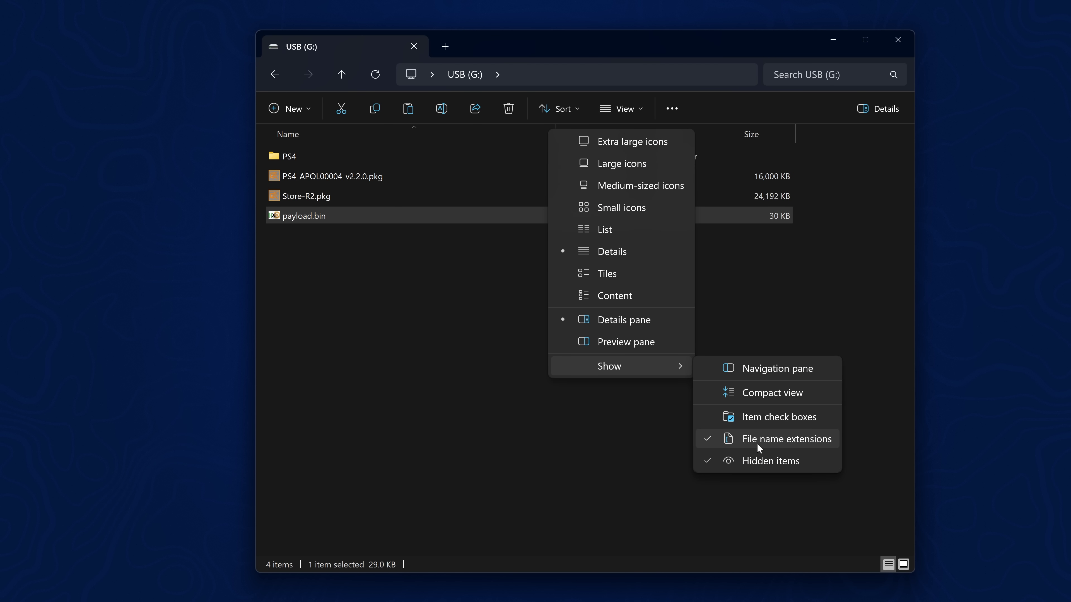
left_click(397, 322)
mouse_move(290, 219)
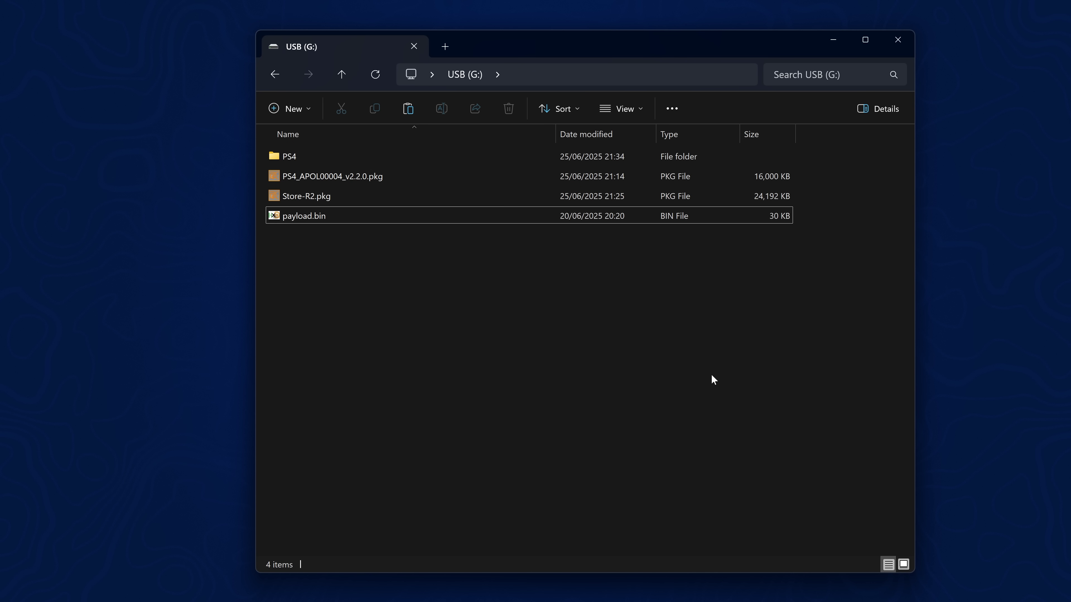
Step: Delete PS4_APOL00004_v2.2.0.pkg and Store-R2.pkg from the USB drive and close the drive's window
left_click_drag(822, 167, 745, 197)
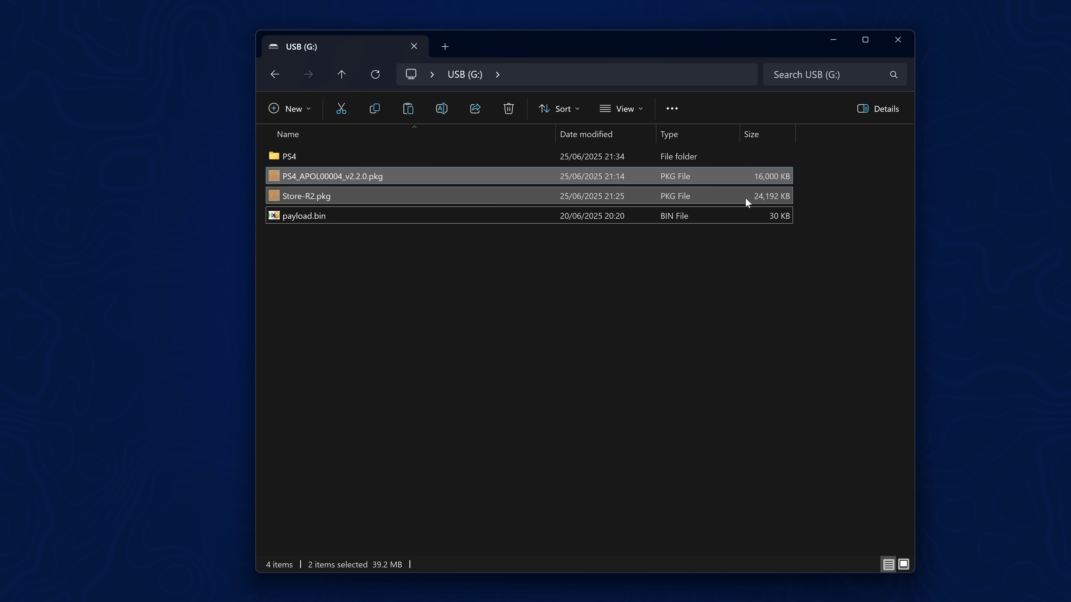
key("Delete")
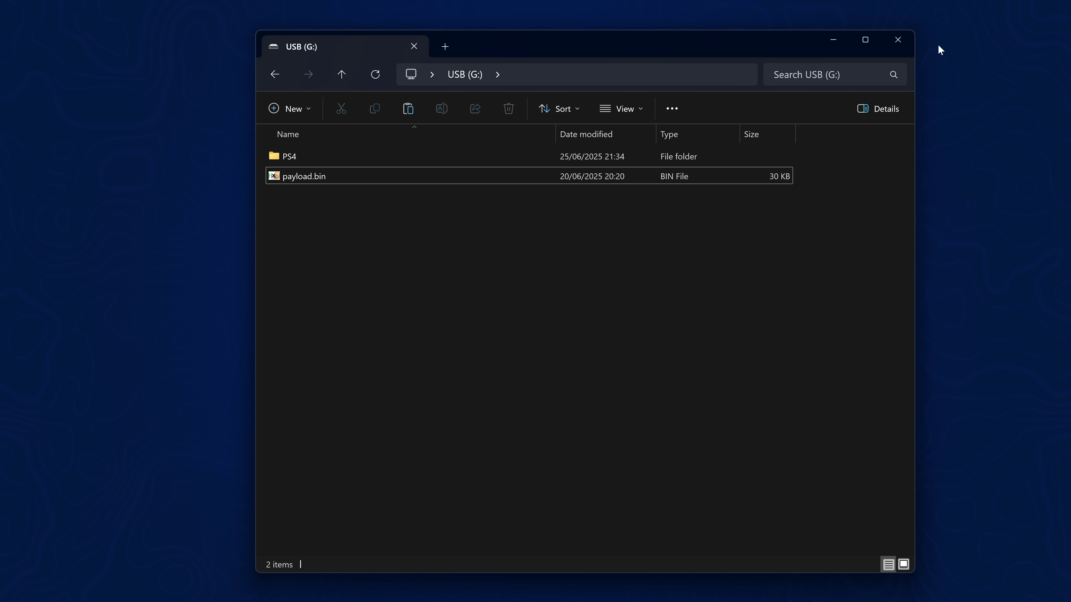
left_click(912, 43)
Step: Safely eject the USB drive from the computer
left_click(935, 585)
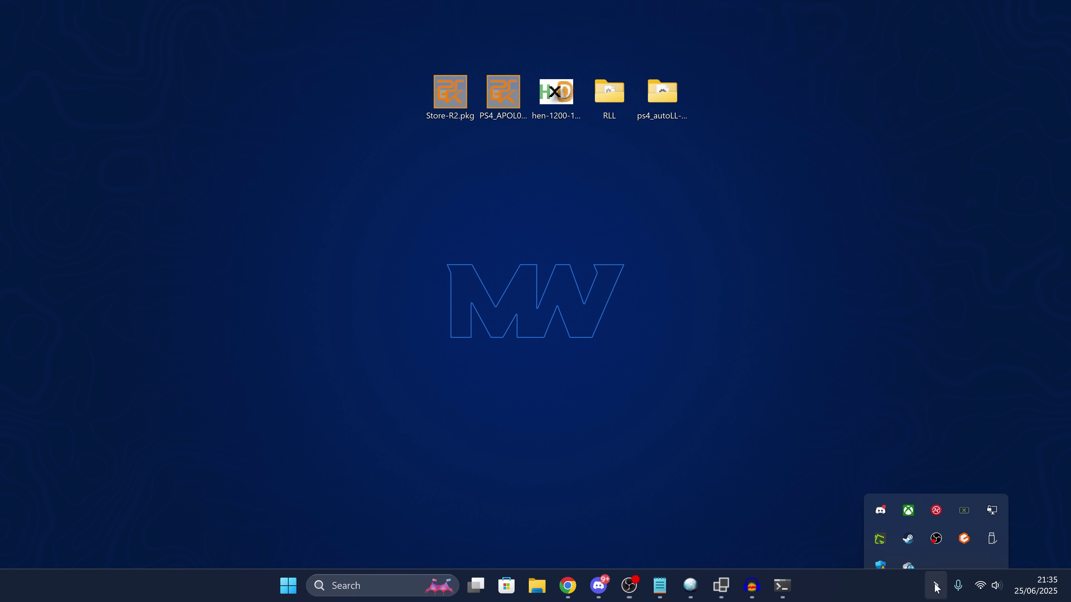
left_click(991, 515)
left_click(984, 537)
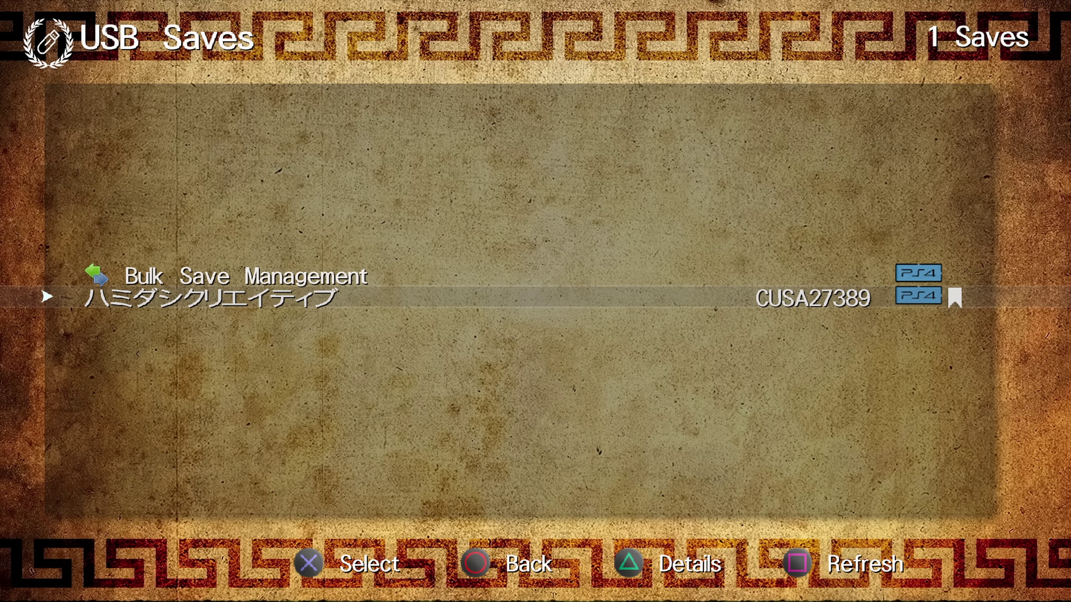
key("Up")
key("Down")
key("Up")
key("Down")
key("Up")
key("Down")
key("Up")
key("Down")
key("Up")
key("Down")
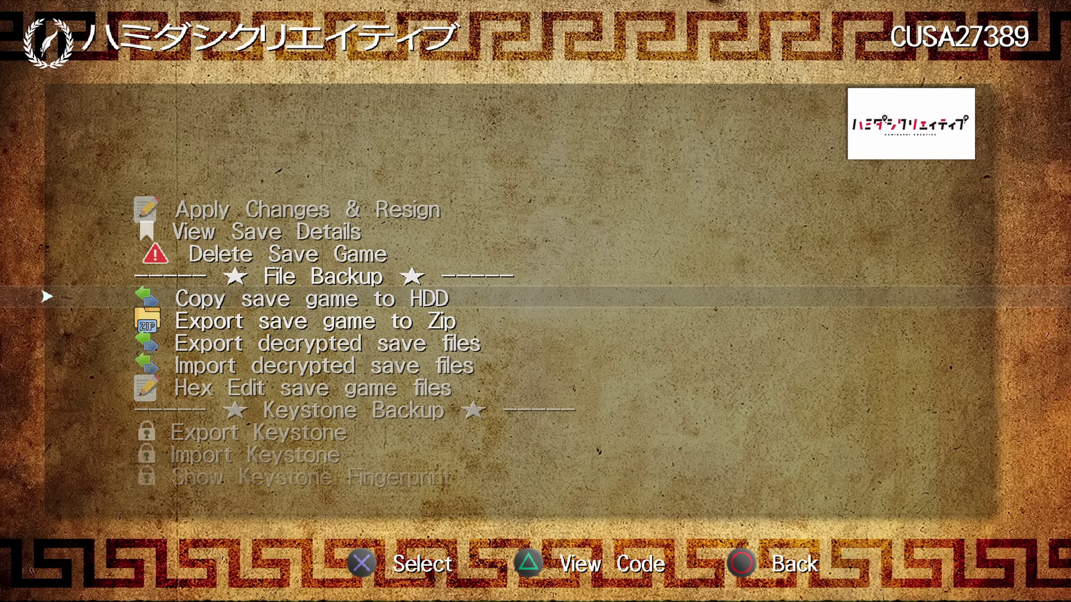
Step: In Apollo Save Tool, copy the modified ハミダシクリエイティブ save game (CUSA27389) from USB to the HDD
key("Return")
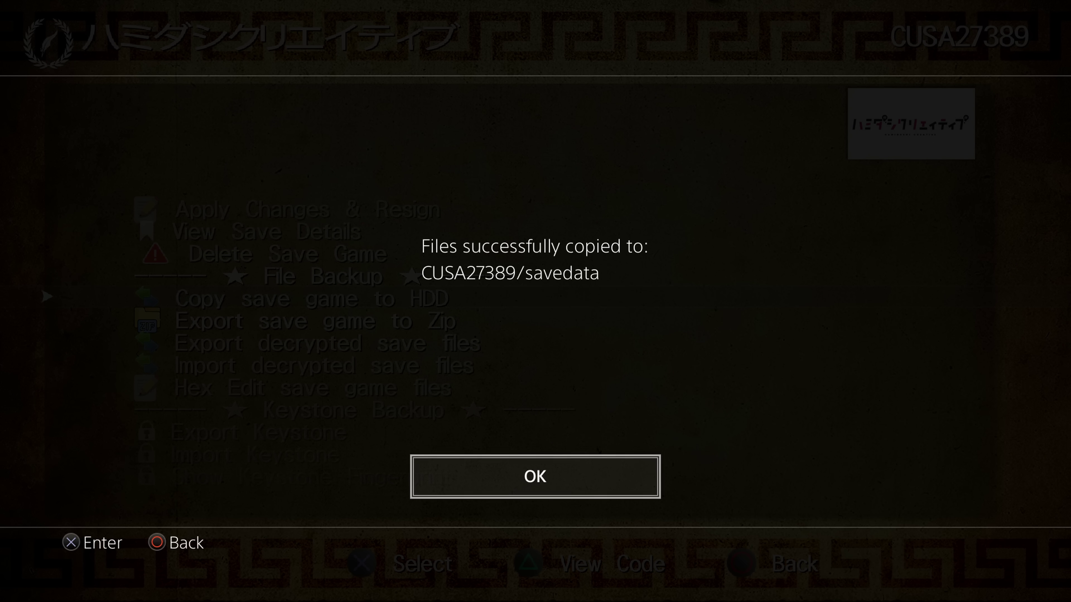
key("Return")
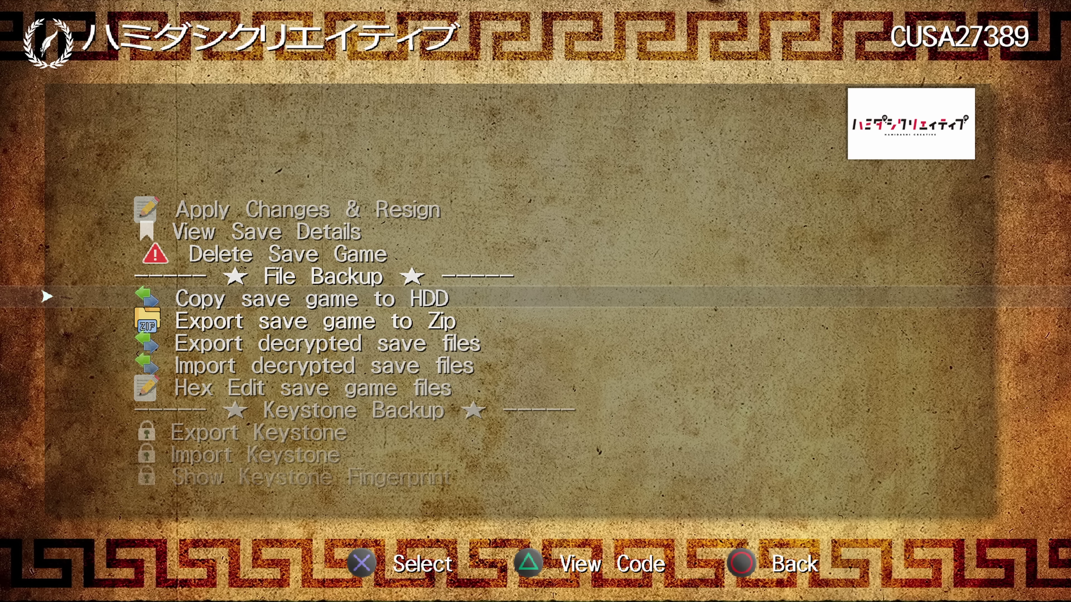
key("Escape")
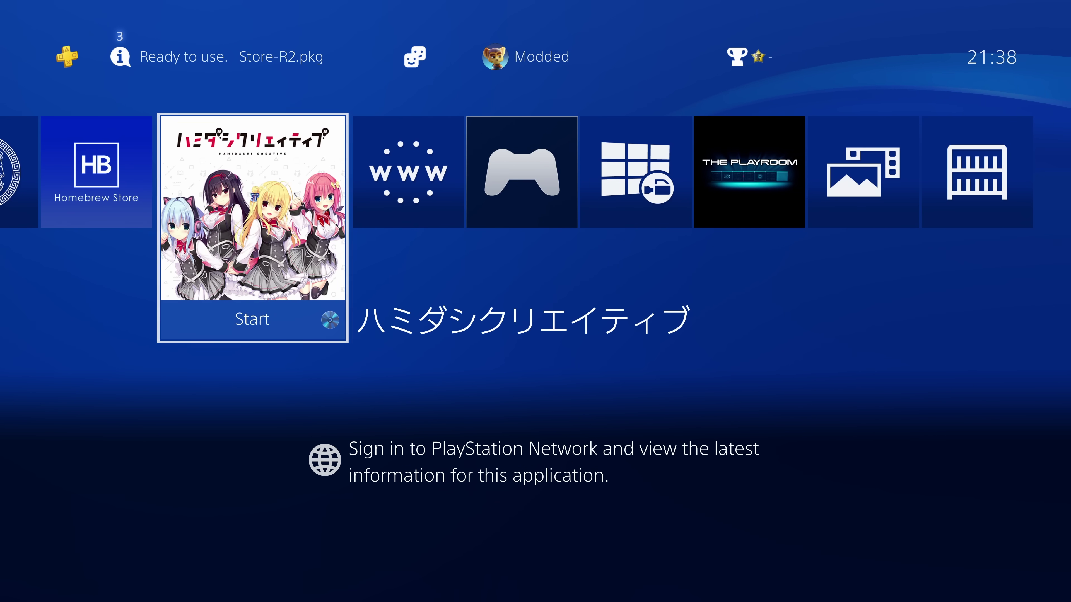
key("Right")
key("Left")
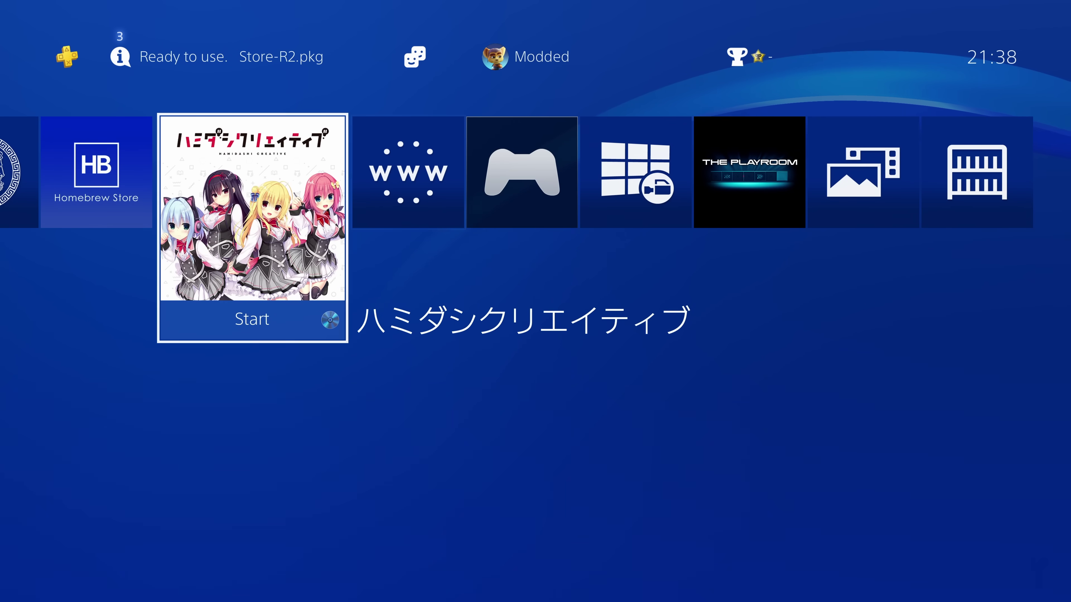
key("Right")
key("Left")
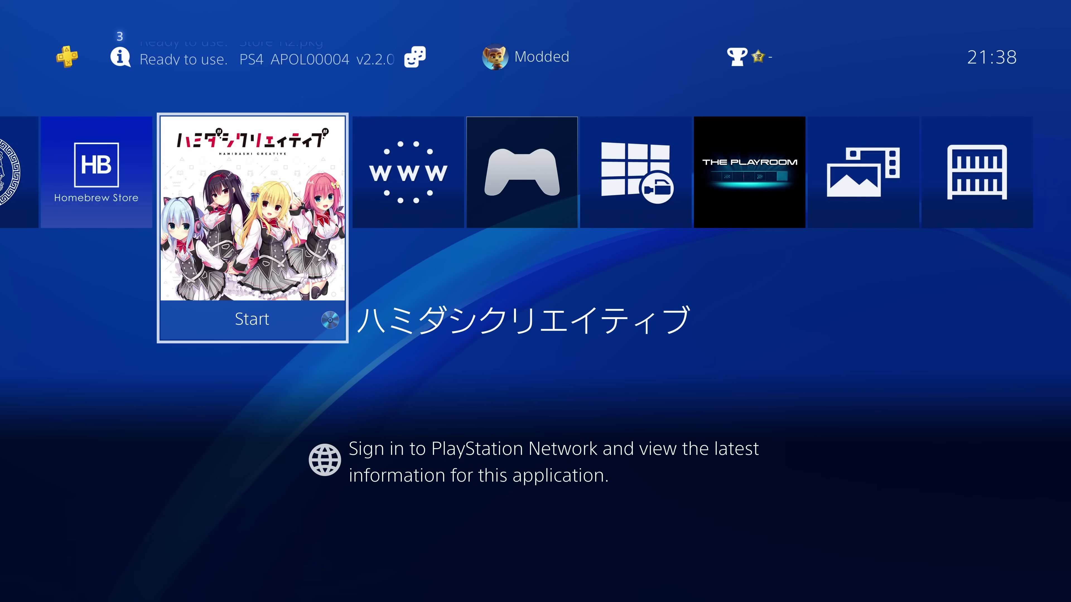
Step: Restart the PS4 console
key("super")
key("Down")
key("Return")
key("Down")
key("Down")
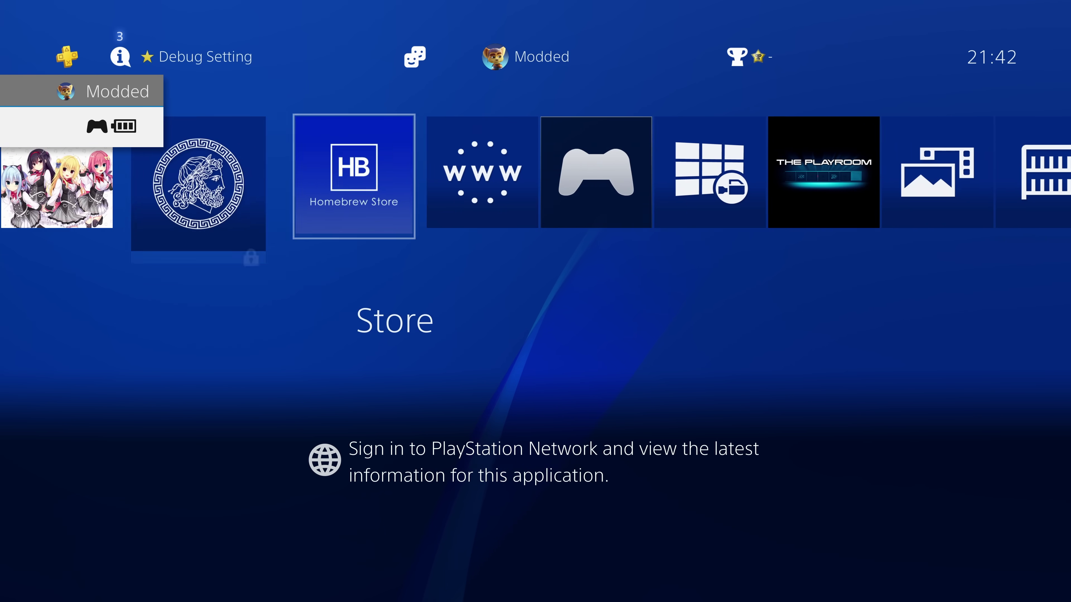
Step: Try to open the locked Homebrew Store, and start ハミダシクリエイティブ to auto-load HEN
key("Return")
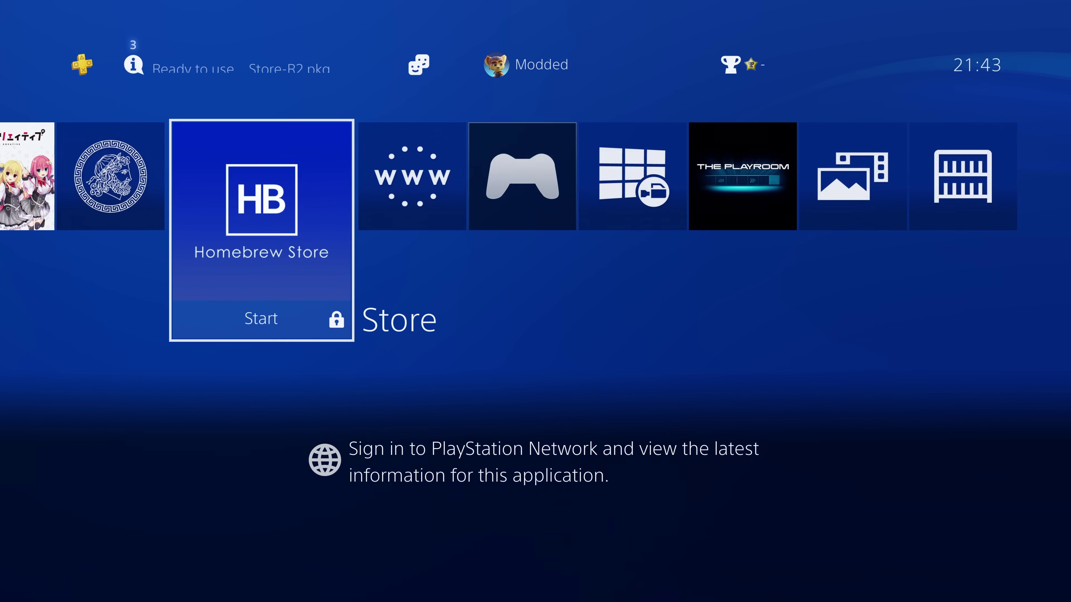
key("Left")
key("Left")
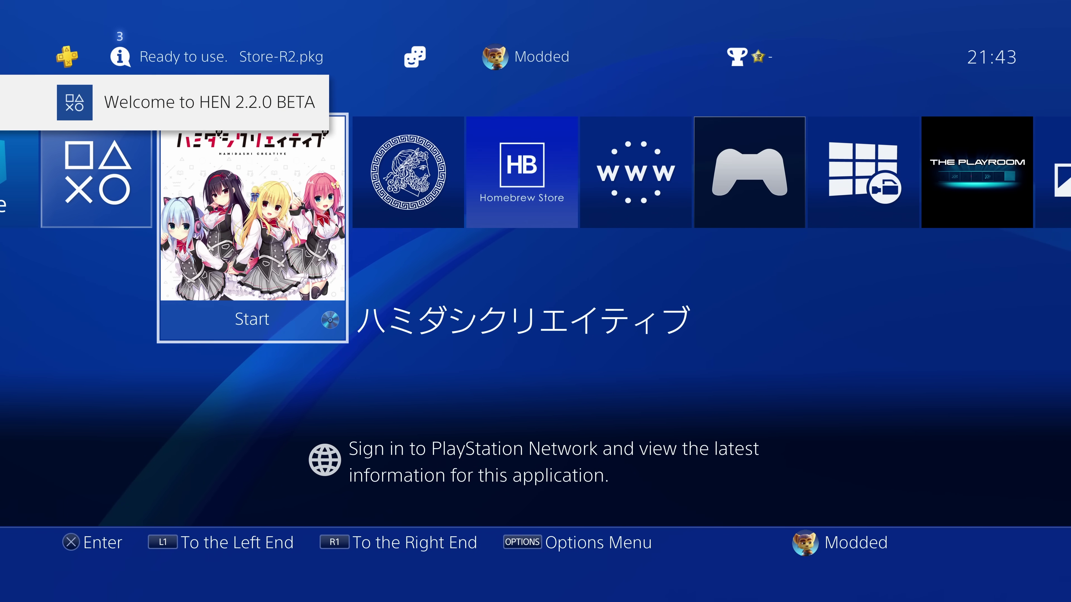
Step: Launch the Homebrew Store and accept its required app update
key("Right")
key("Up")
key("Down")
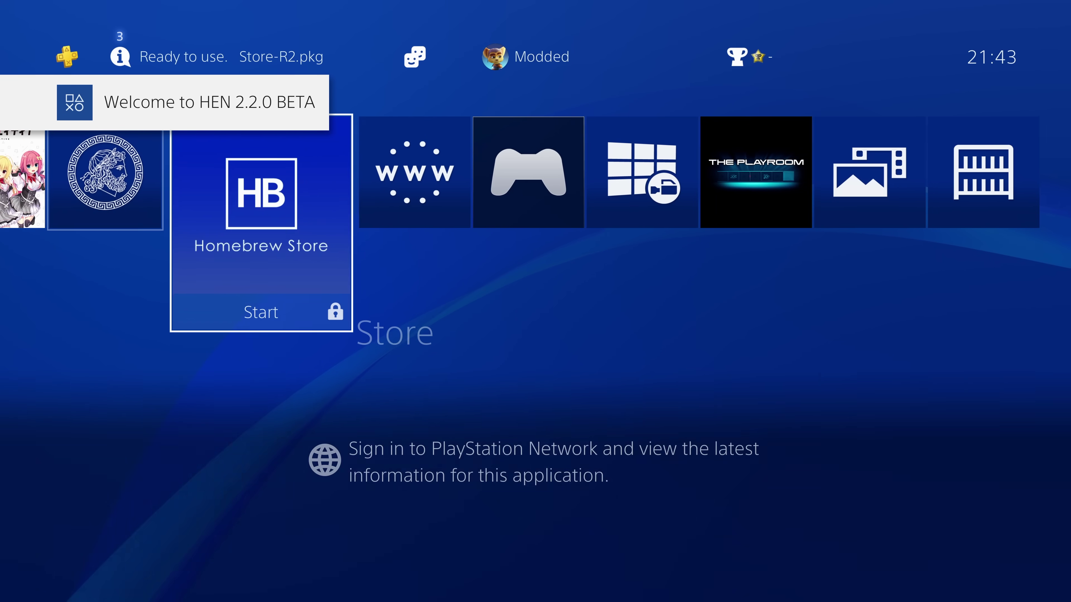
key("Left")
key("Left")
key("Right")
key("Right")
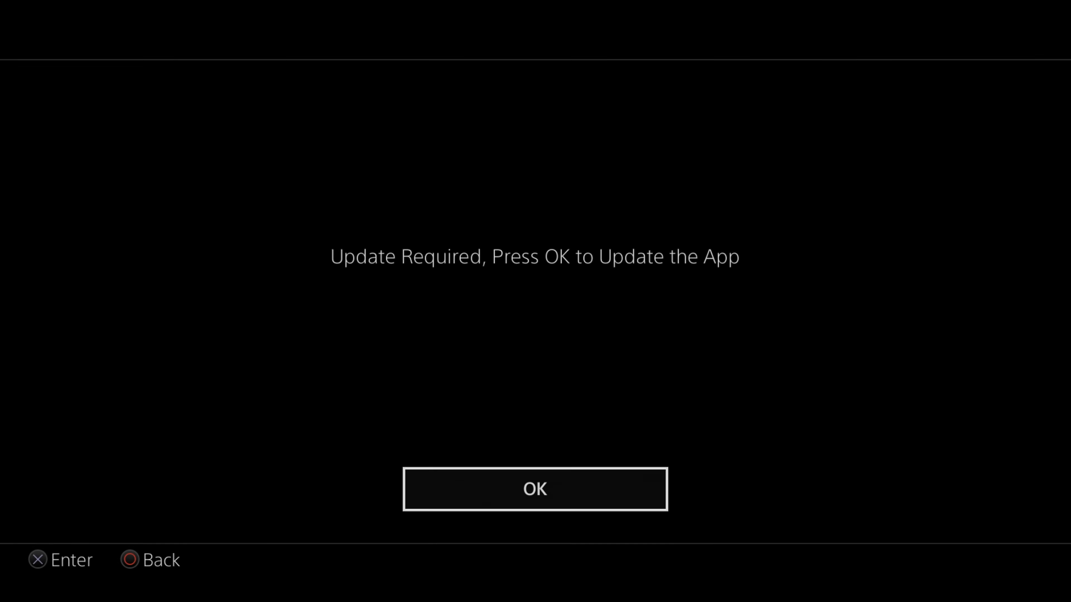
key("Return")
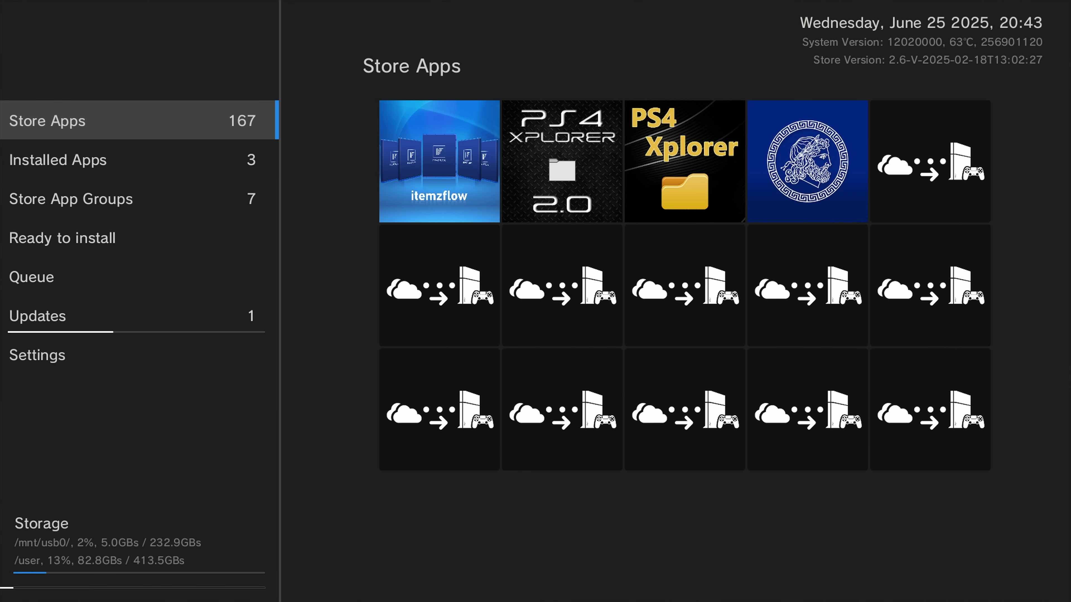
Step: Look through the Store Apps, Installed Apps and Store App Groups categories of the Homebrew Store
key("Down")
key("Down")
key("Down")
key("Up")
key("Up")
key("Up")
key("Down")
key("Down")
key("Down")
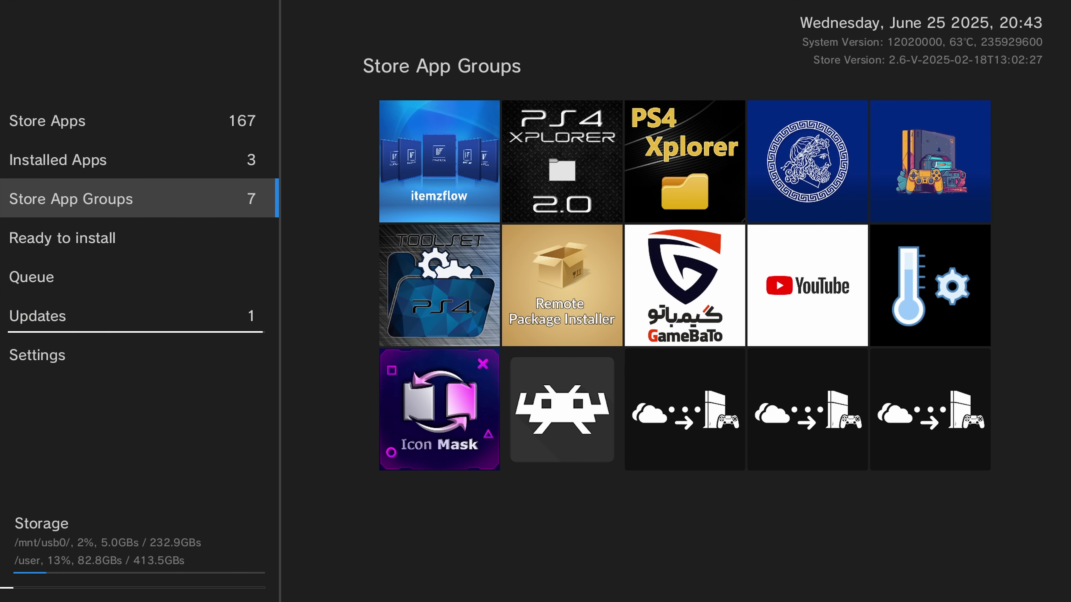
key("Up")
key("Up")
key("Down")
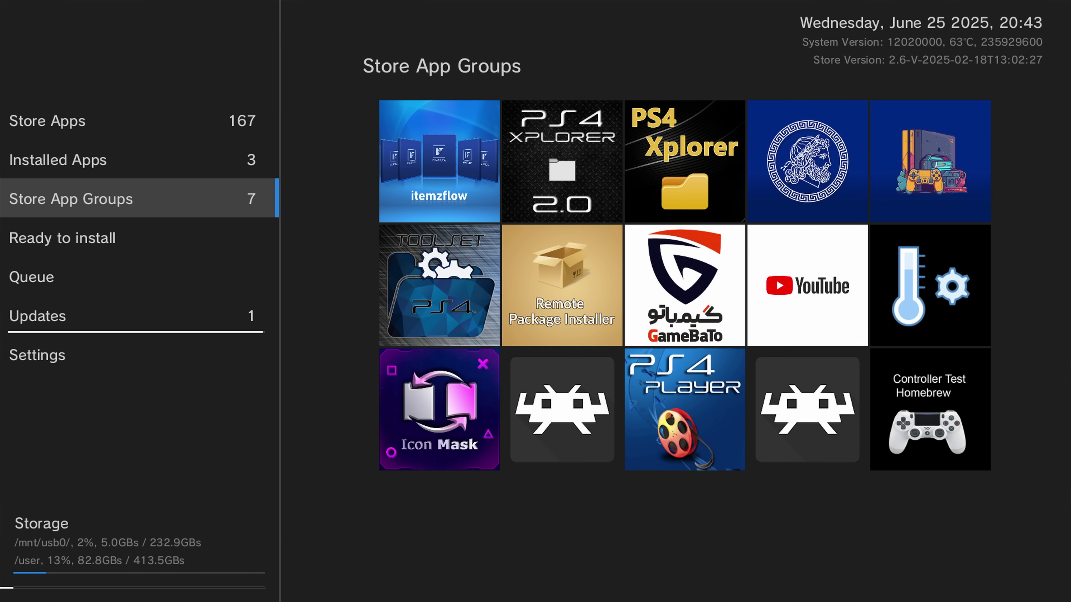
key("Up")
key("Up")
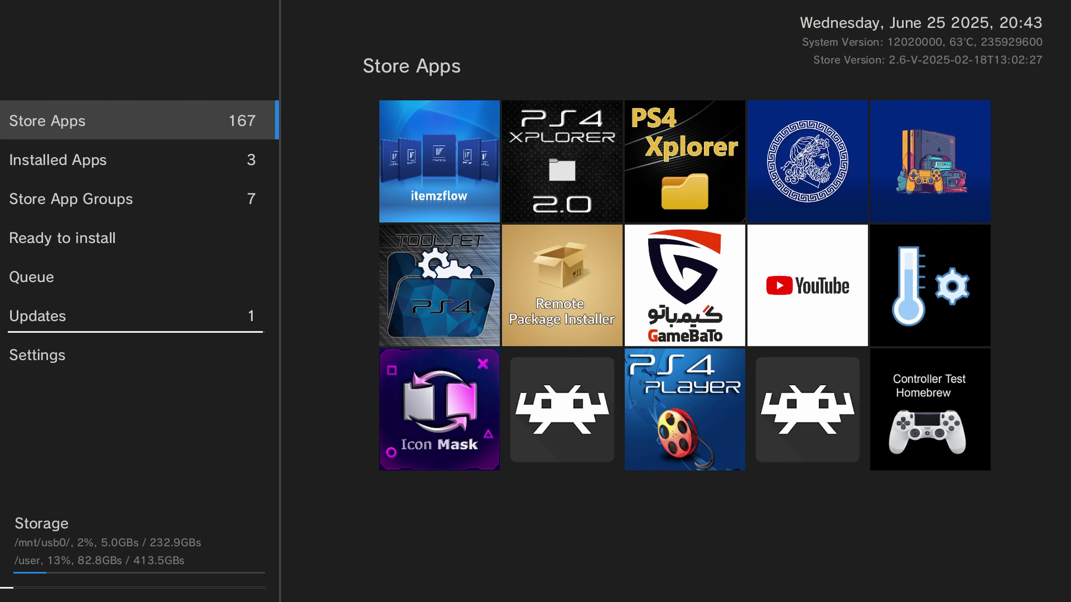
Step: View the Apollo Save Tool entry among the store apps and return to the main category list
key("Right")
key("Right")
key("Right")
key("Right")
key("Return")
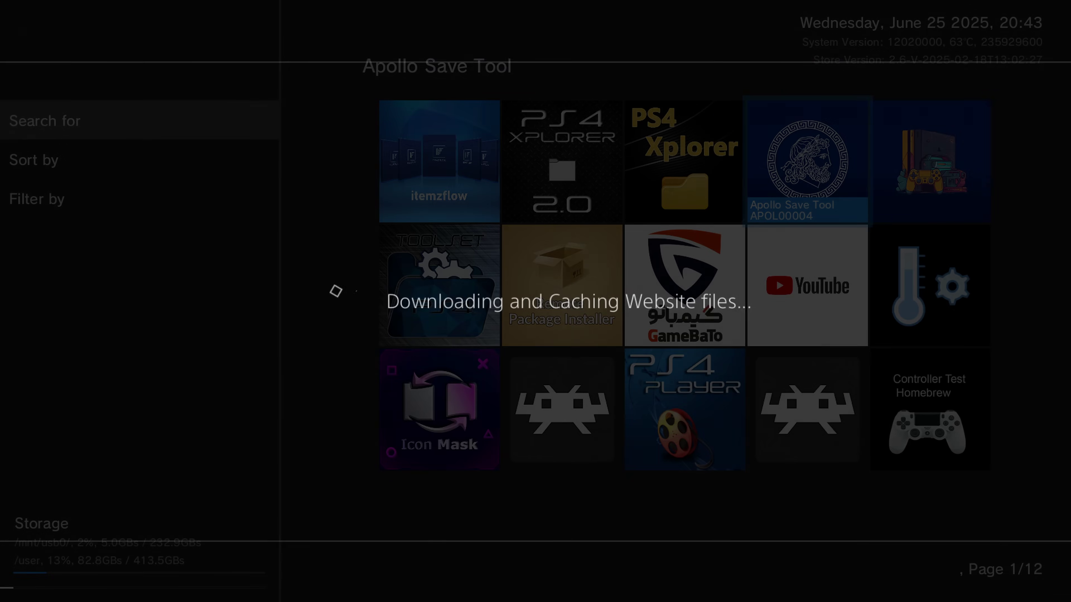
key("Escape")
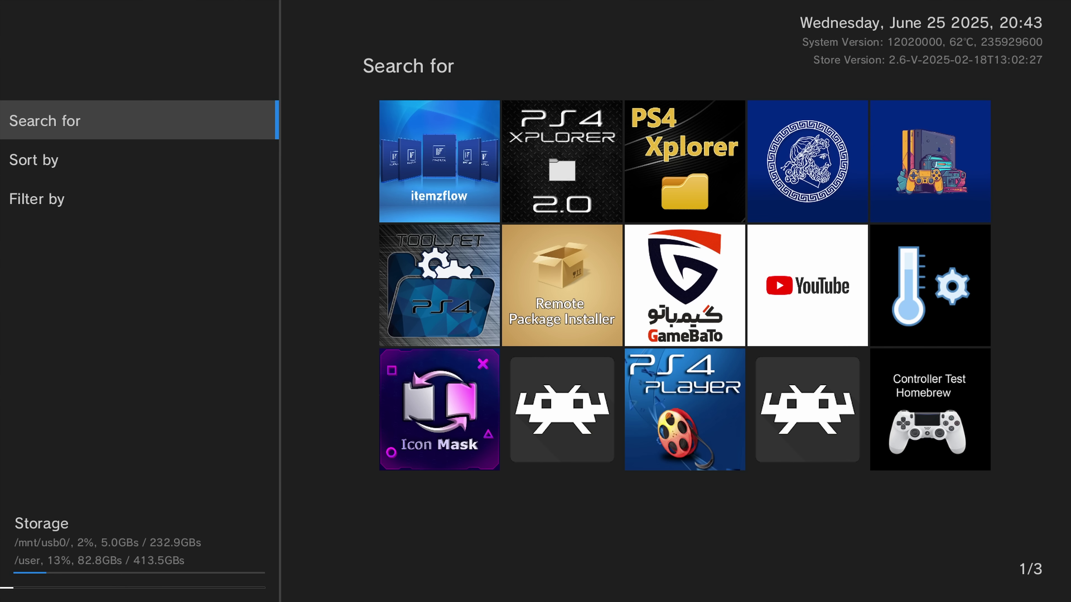
key("Down")
key("Escape")
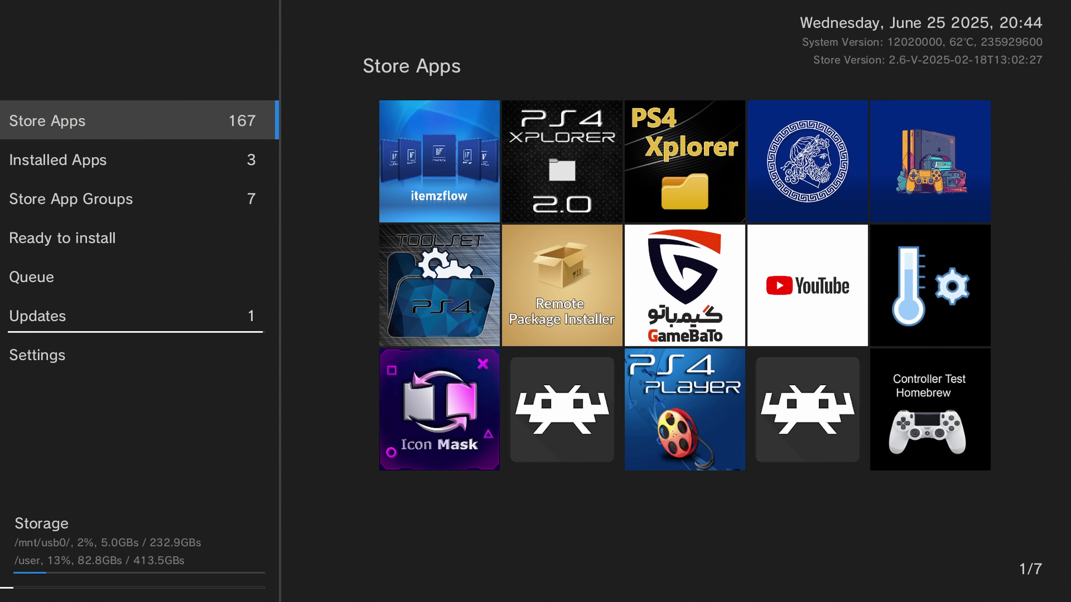
Step: Return to the PS4 home screen and close the Homebrew Store application
key("Home")
key("F1")
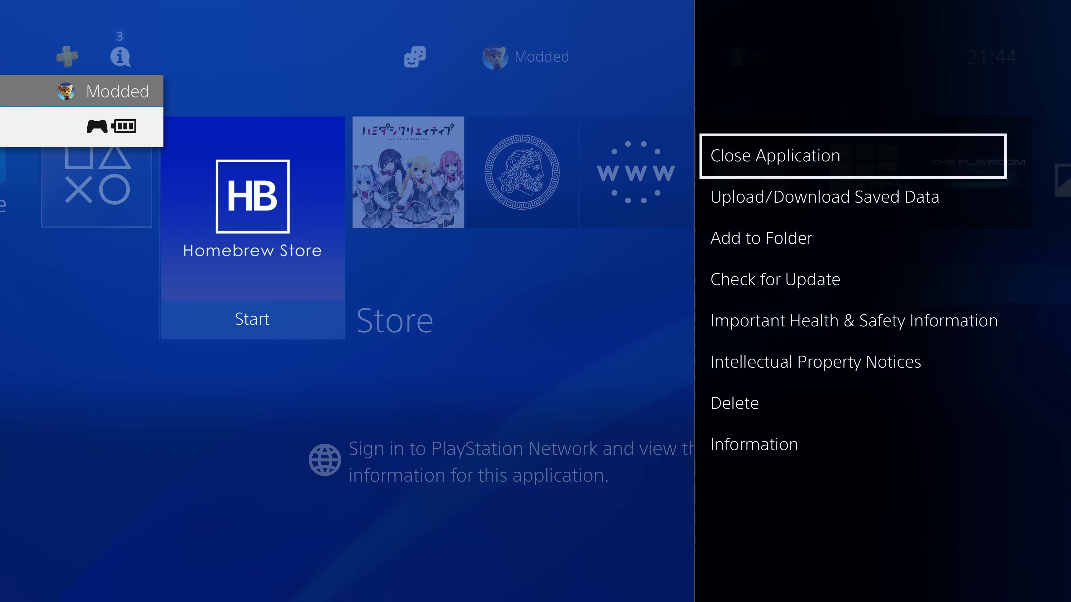
key("Return")
key("Return")
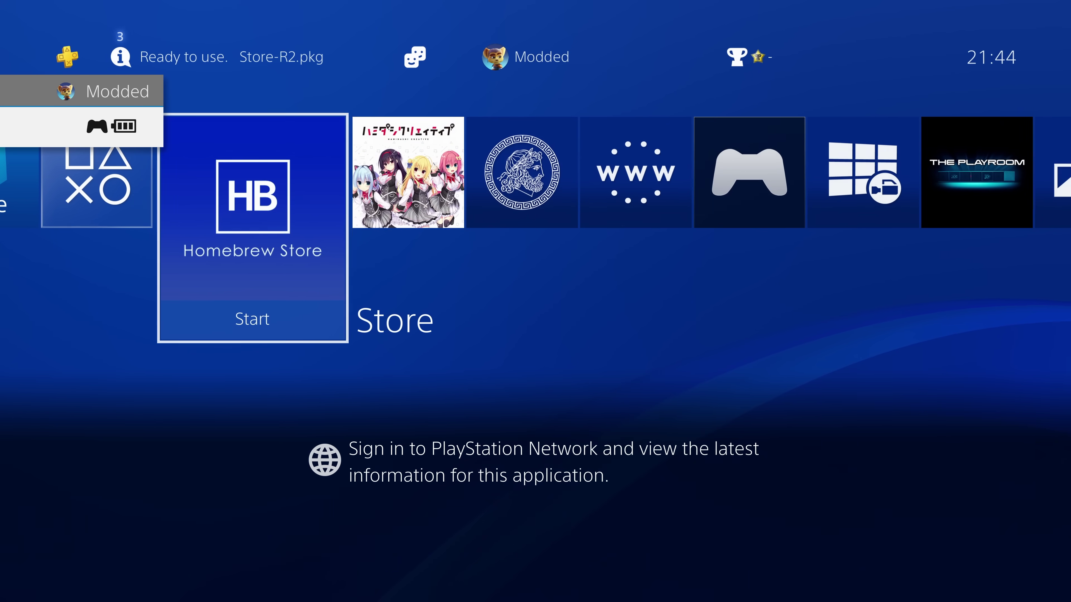